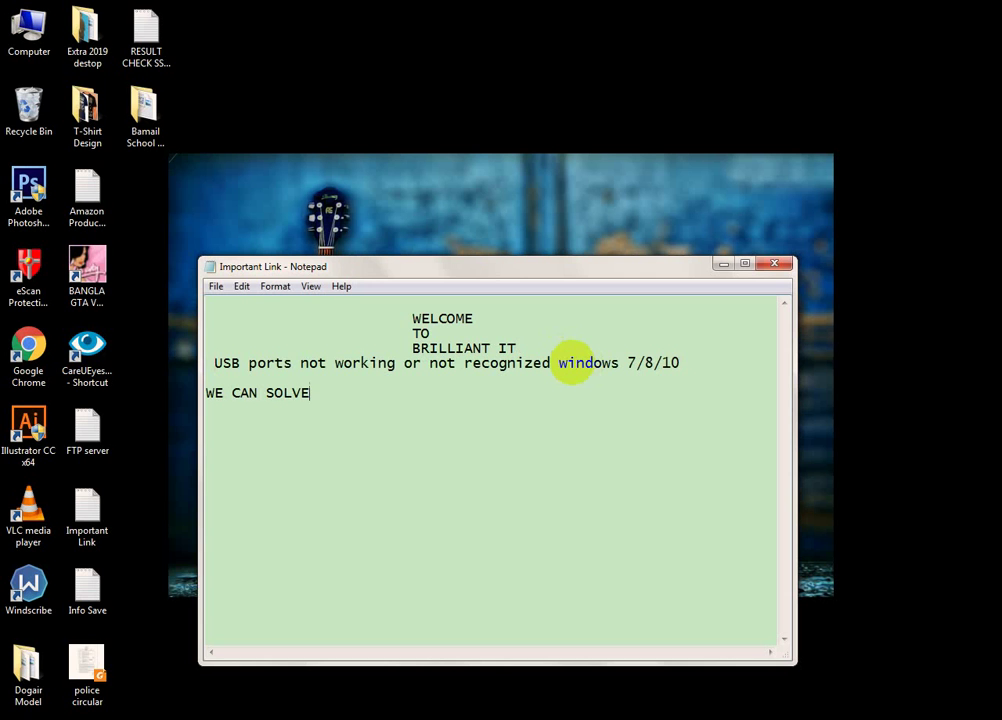
# Complete the "WE CAN SOLVE" line with "THESE PROBLEM 3 WAYS........" and add the heading "METHOD 1" after a blank line.
pyautogui.write('THESE PROBLEM')
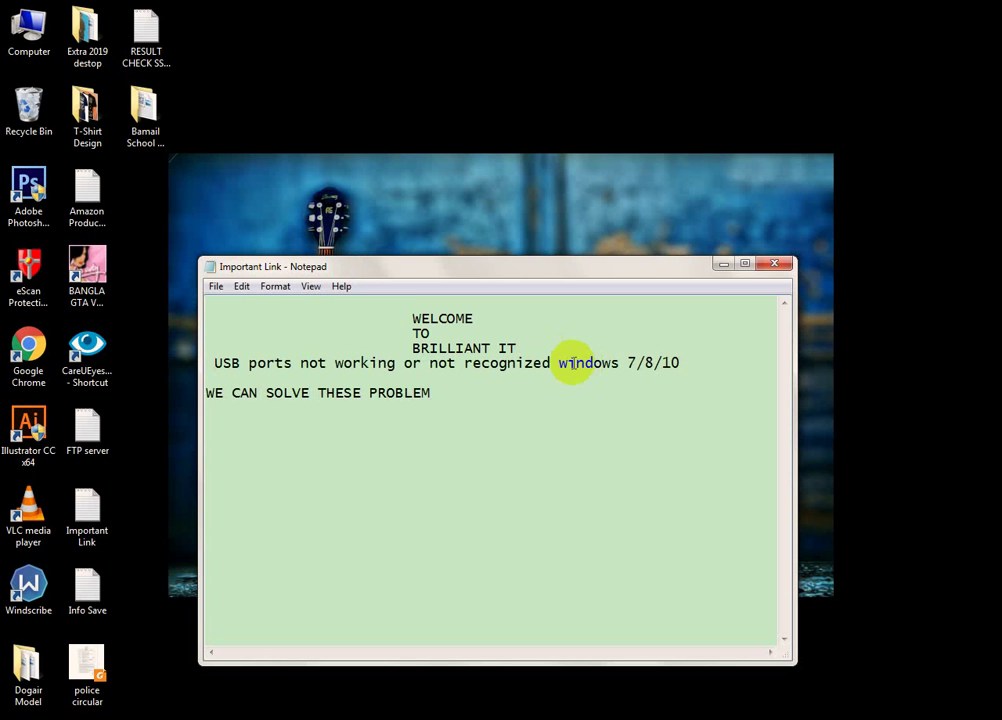
pyautogui.write(' 3 WAYS........')
pyautogui.press('Return')
pyautogui.press('Return')
pyautogui.write('METHOD')
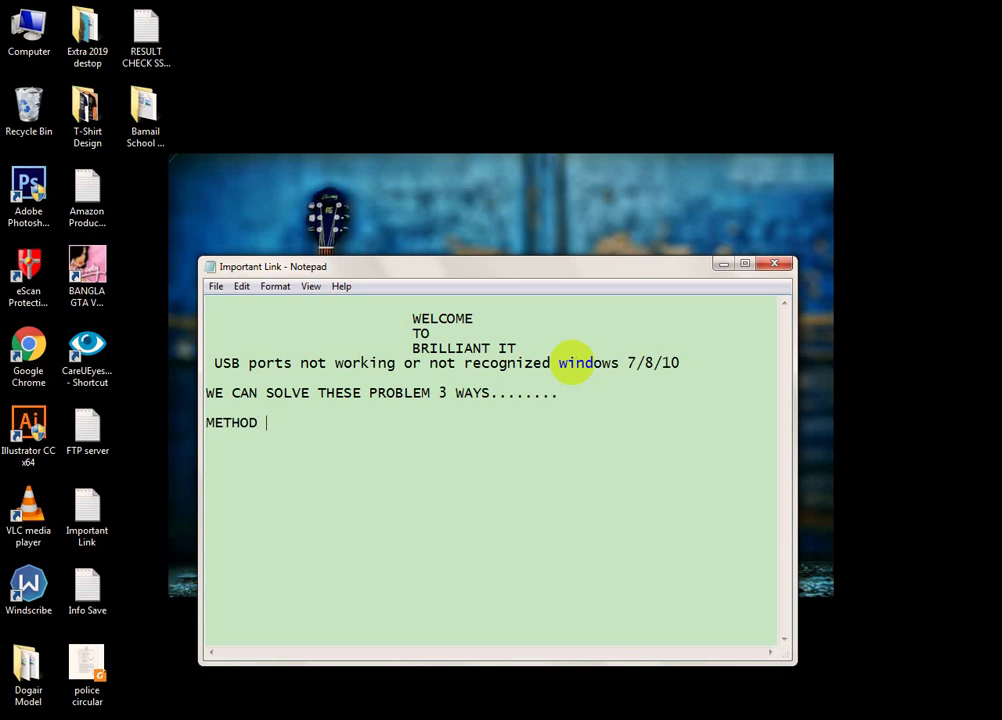
pyautogui.write(' 1')
# Add the line "BEFORE START......... PLEASE SUBSCRIBE MY CHANNEL......" directly below the METHOD 1 heading.
pyautogui.press('Return')
pyautogui.write('BEFORE ST')
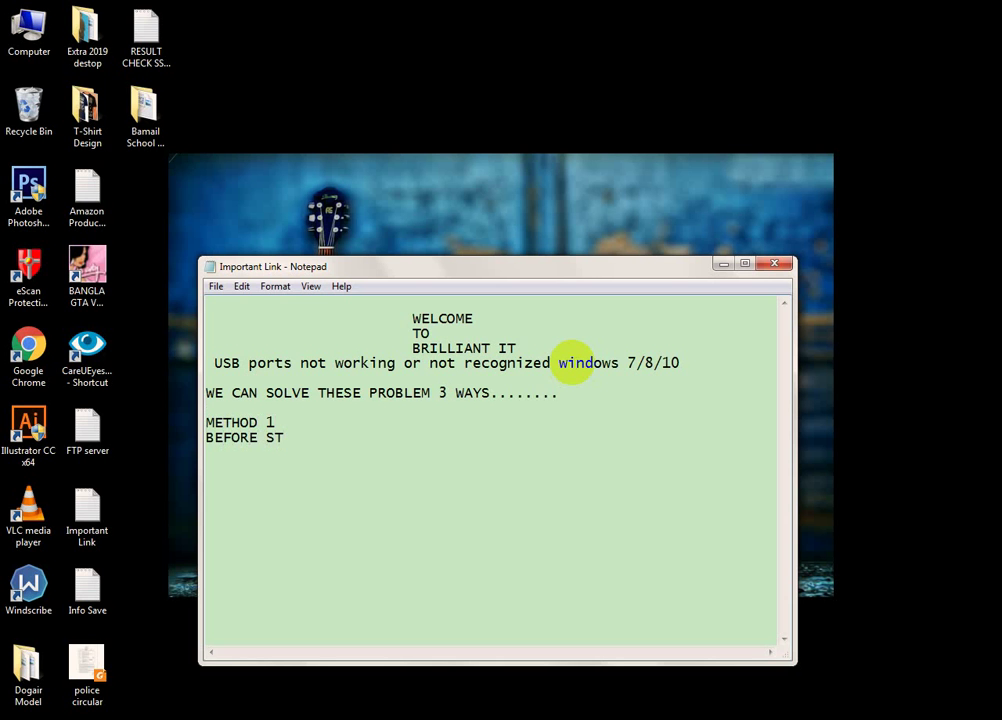
pyautogui.write('ART......... PLEASE SUB')
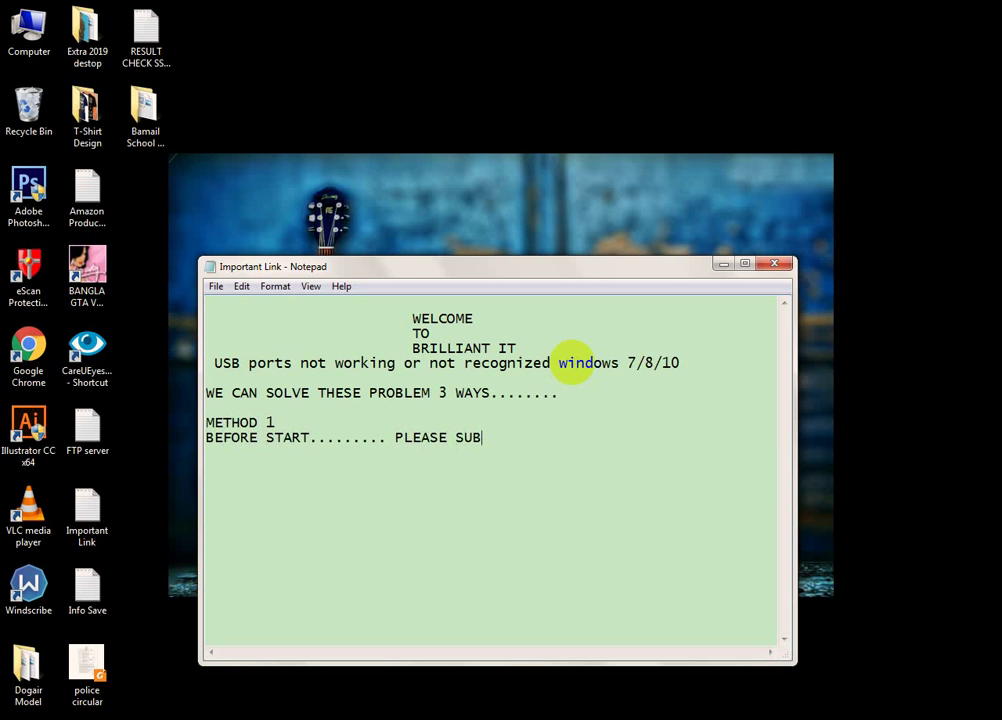
pyautogui.write('SCRIBE MY CHA')
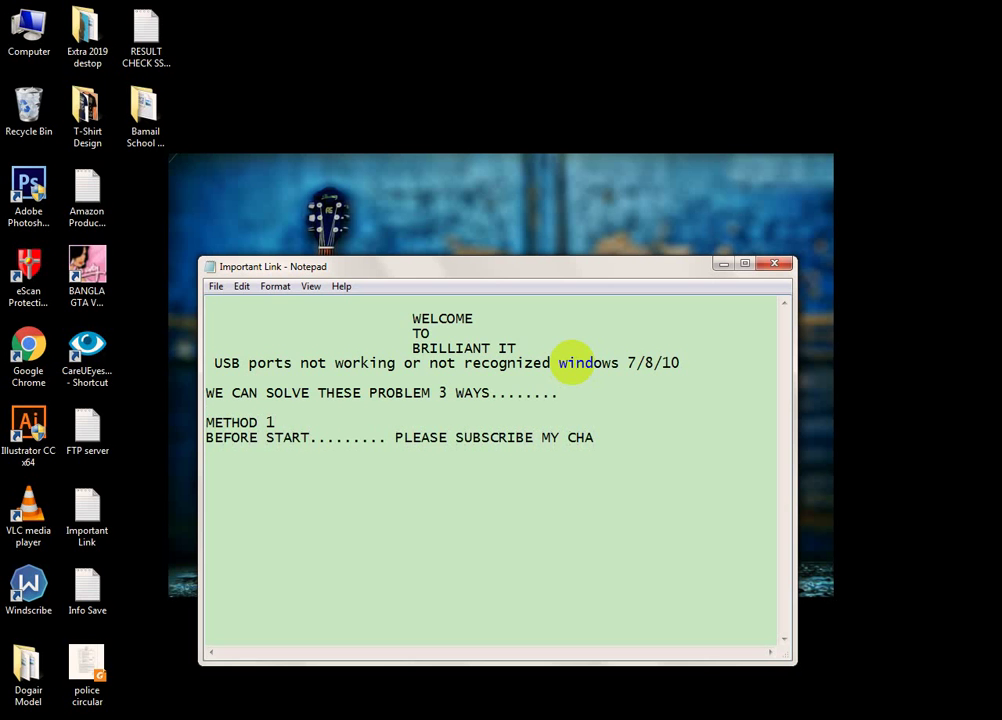
pyautogui.write('NNEL......')
# Minimize the note, open Computer Management for this computer and show Device Manager.
pyautogui.click(721, 264)
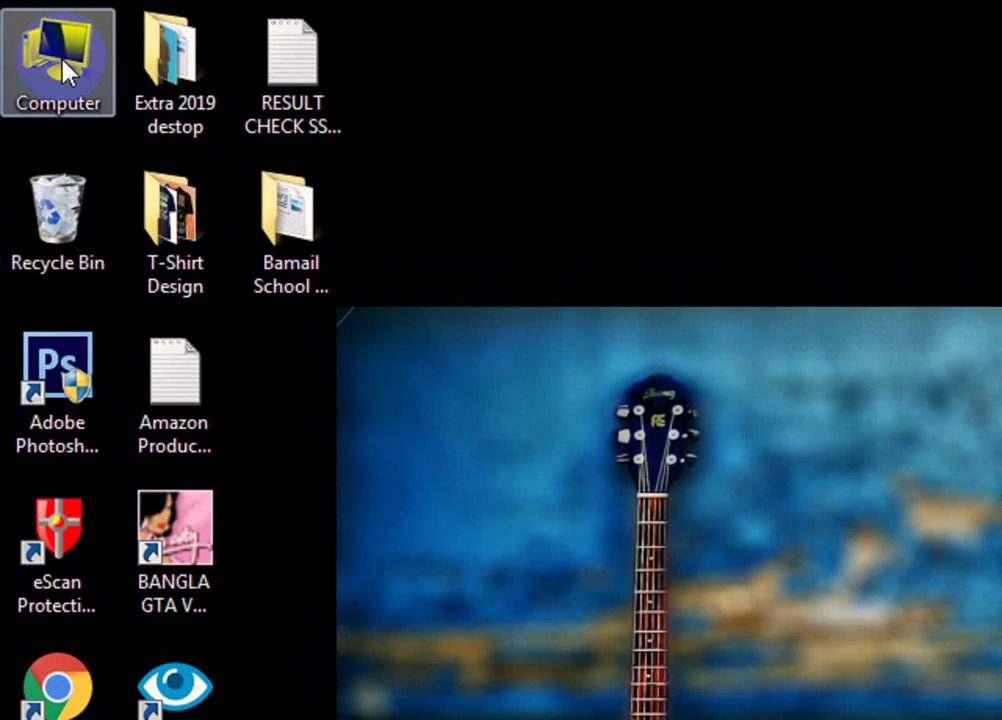
pyautogui.rightClick(62, 60)
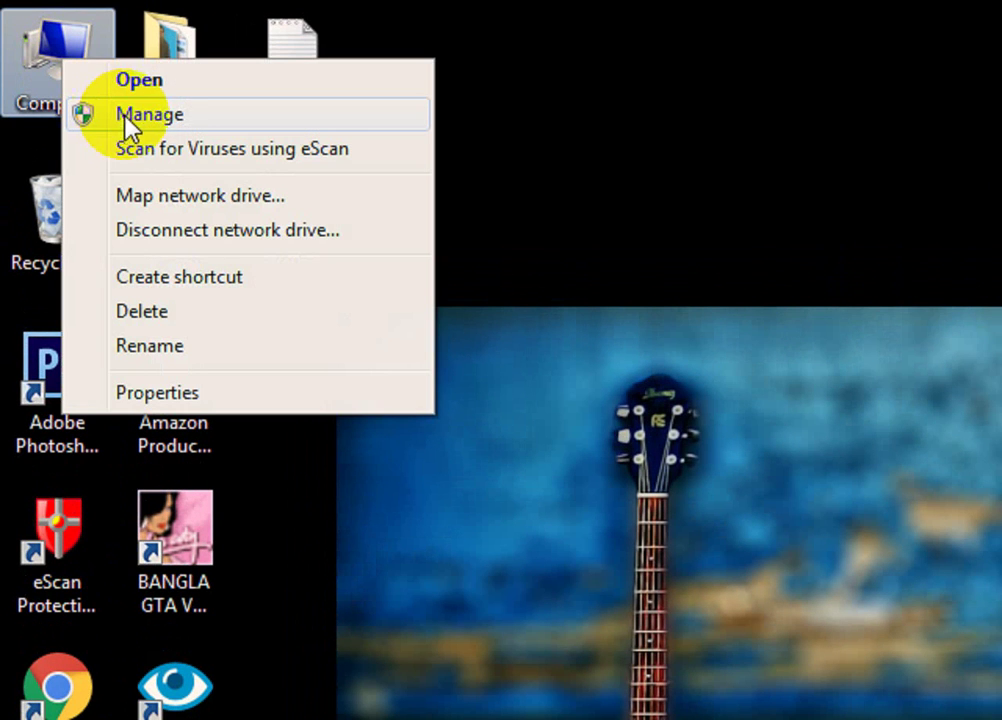
pyautogui.click(163, 116)
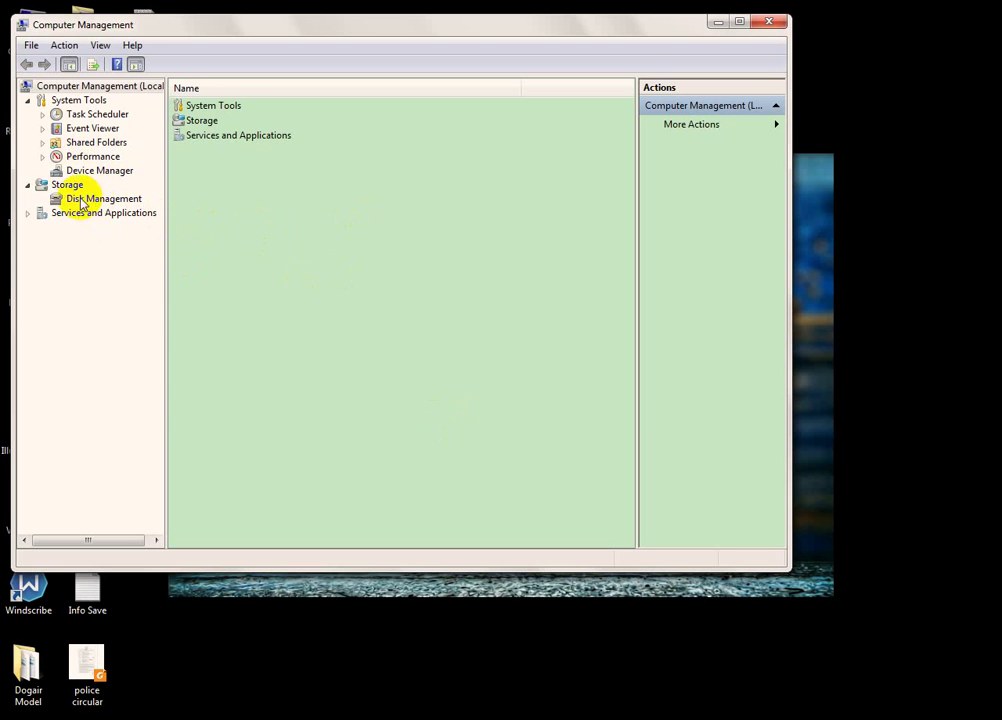
pyautogui.click(72, 170)
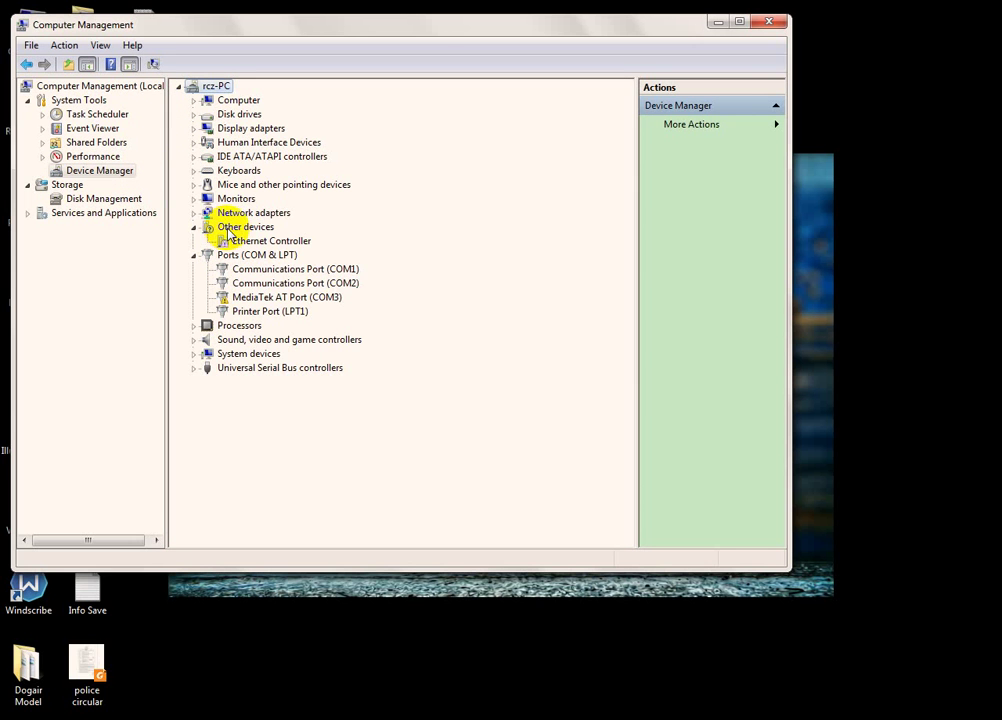
# Collapse the Ports (COM & LPT) category and expand Universal Serial Bus controllers in the device tree.
pyautogui.click(252, 269)
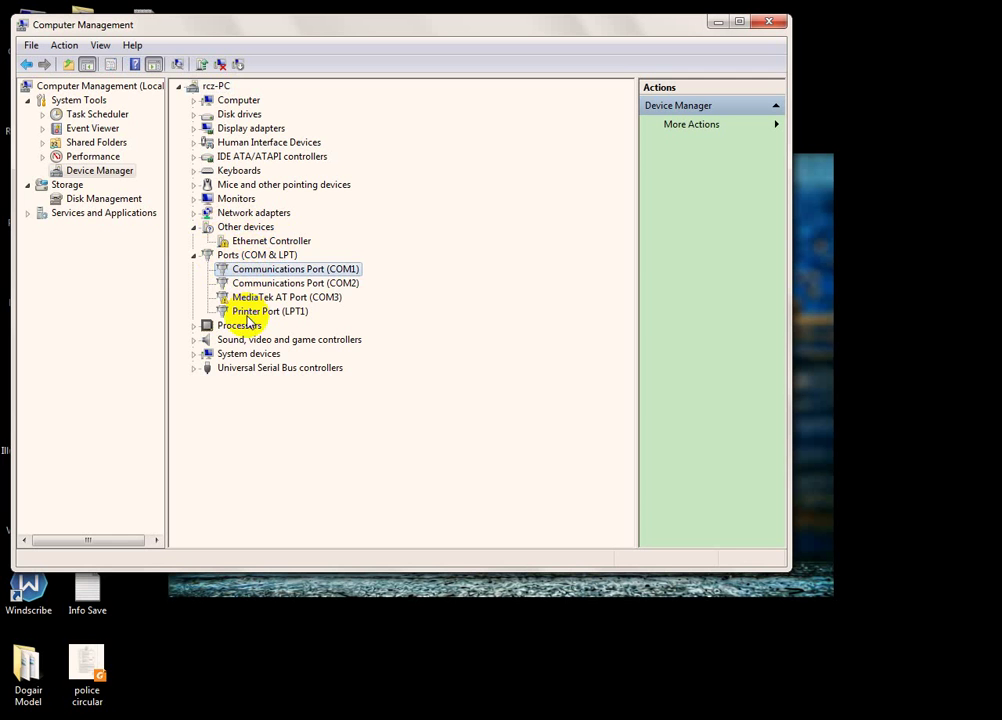
pyautogui.click(195, 256)
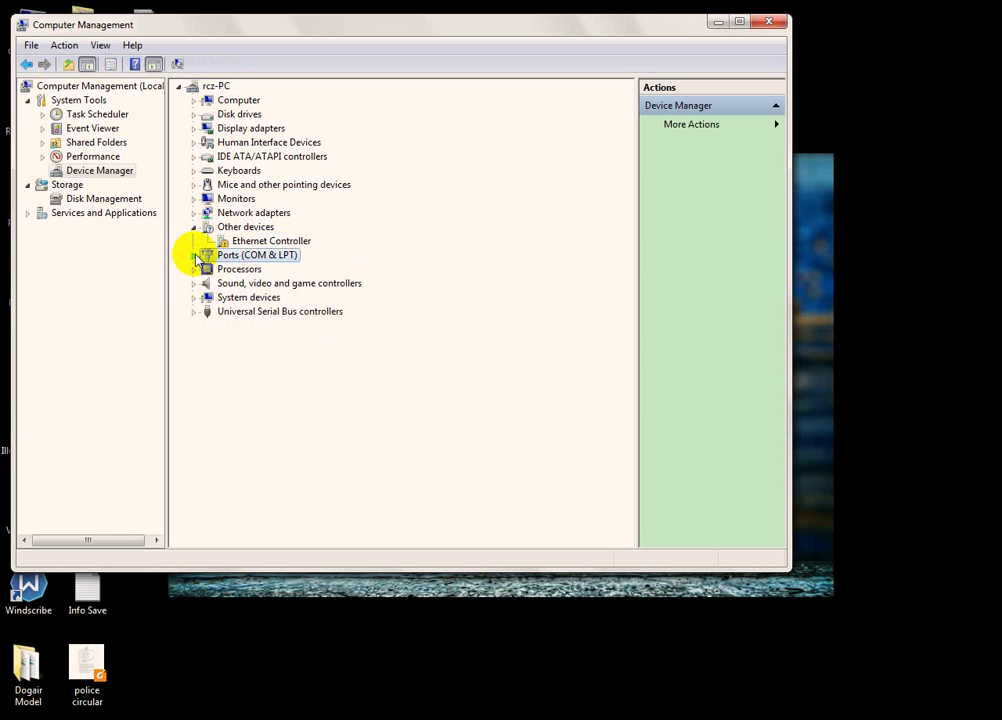
pyautogui.click(194, 312)
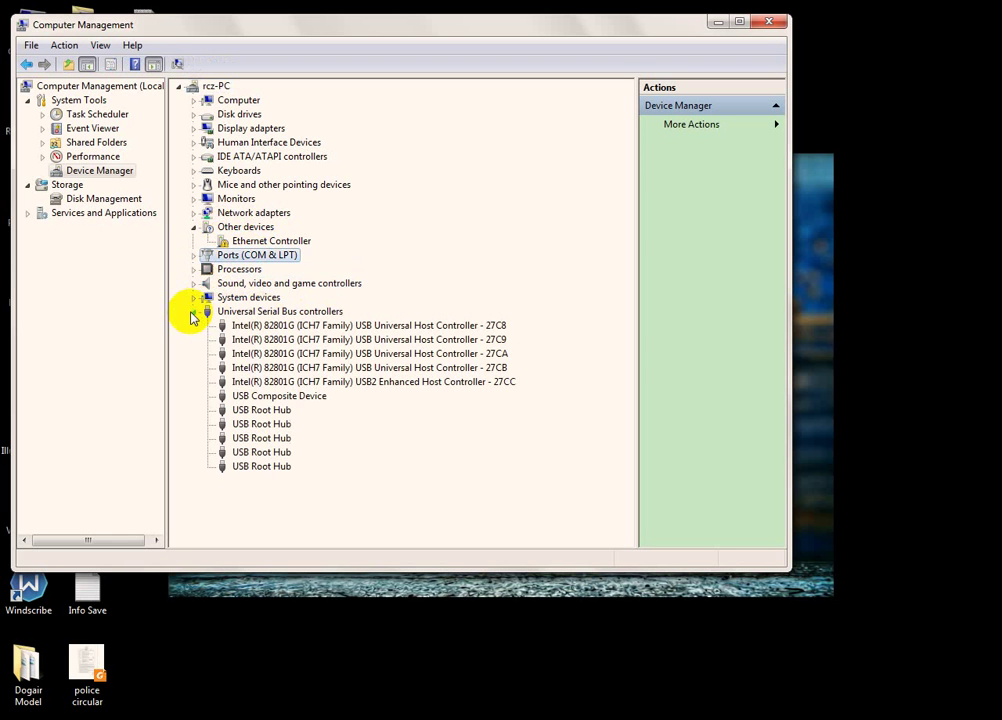
# Run an automatic driver update for the USB Universal Host Controller - 27C8, dismissing the color scheme prompt.
pyautogui.click(256, 330)
pyautogui.rightClick(258, 333)
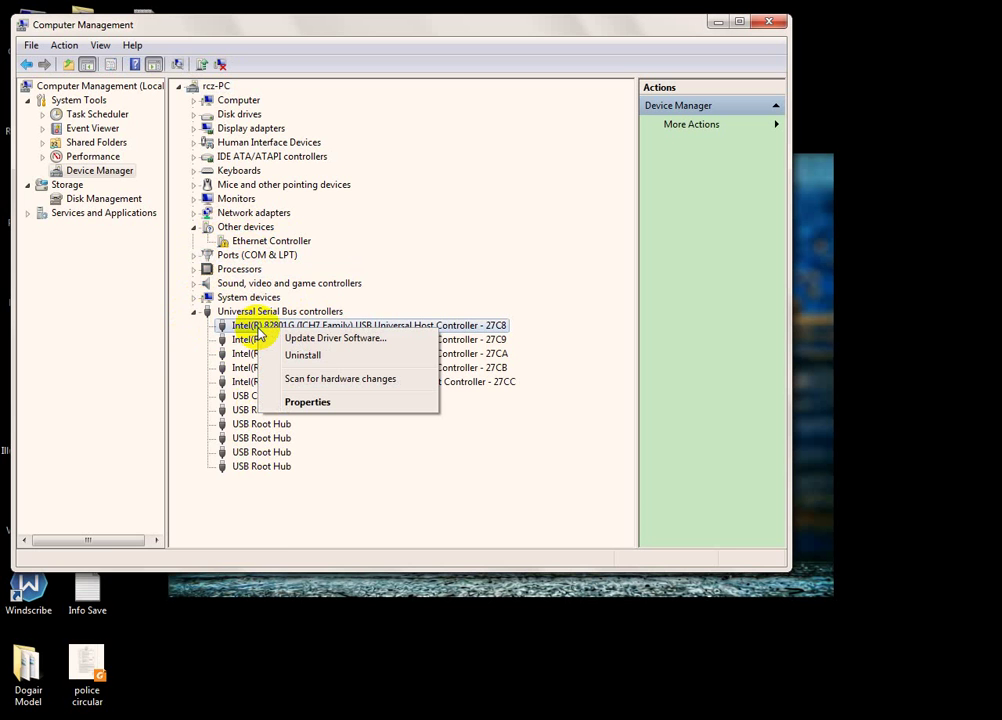
pyautogui.click(318, 340)
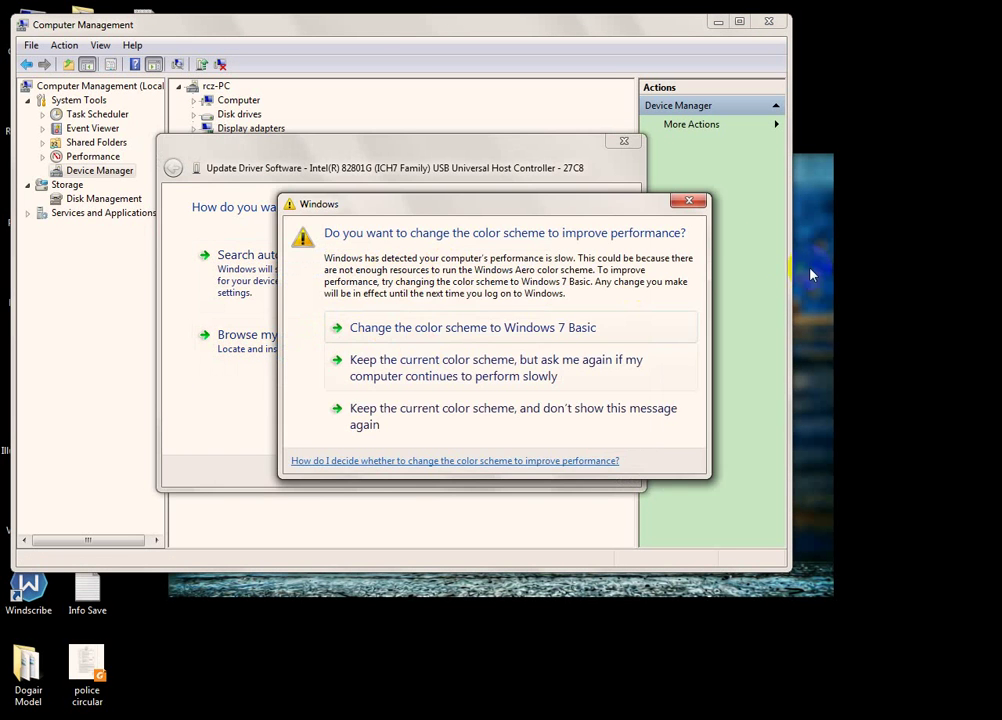
pyautogui.click(689, 201)
pyautogui.click(380, 257)
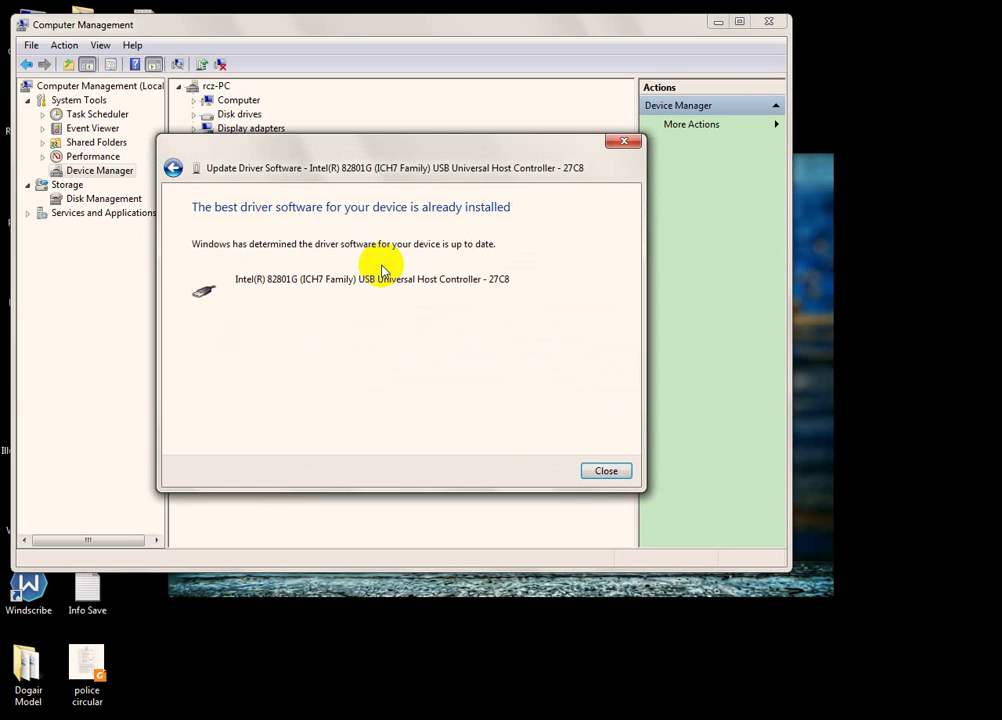
pyautogui.click(605, 476)
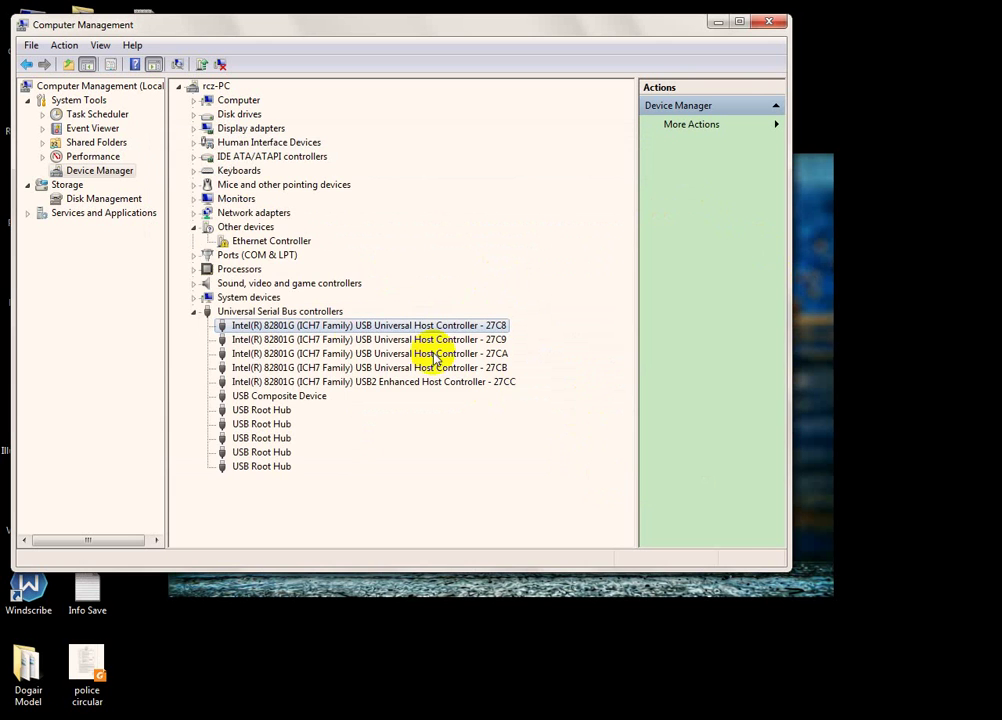
# Run an automatic driver software update for the Intel USB Universal Host Controller - 27C9.
pyautogui.rightClick(366, 340)
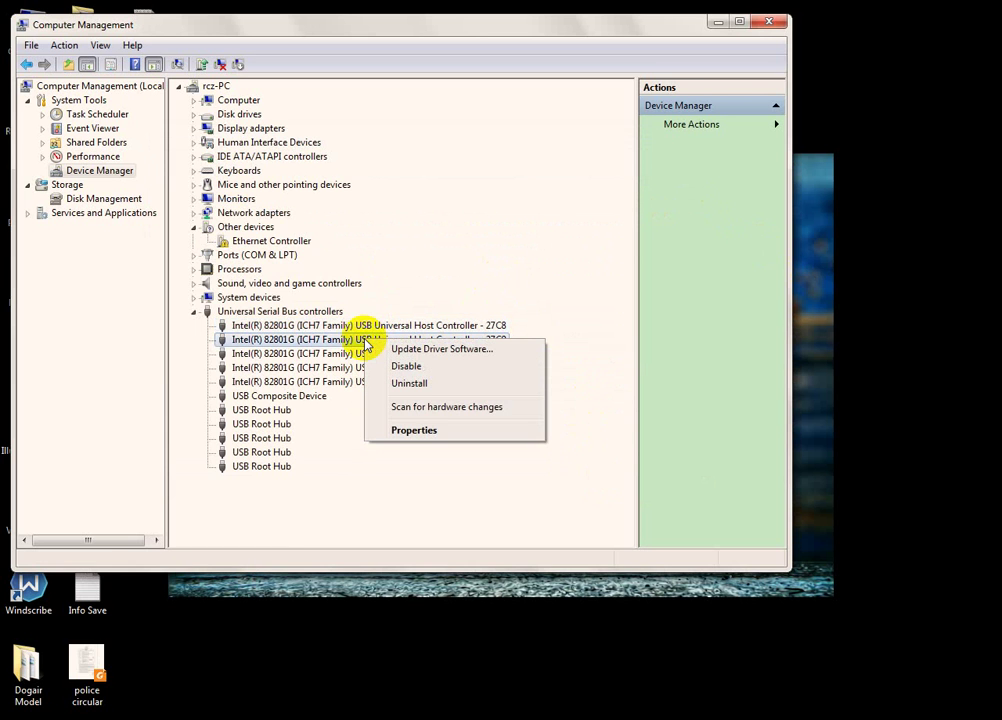
pyautogui.click(425, 350)
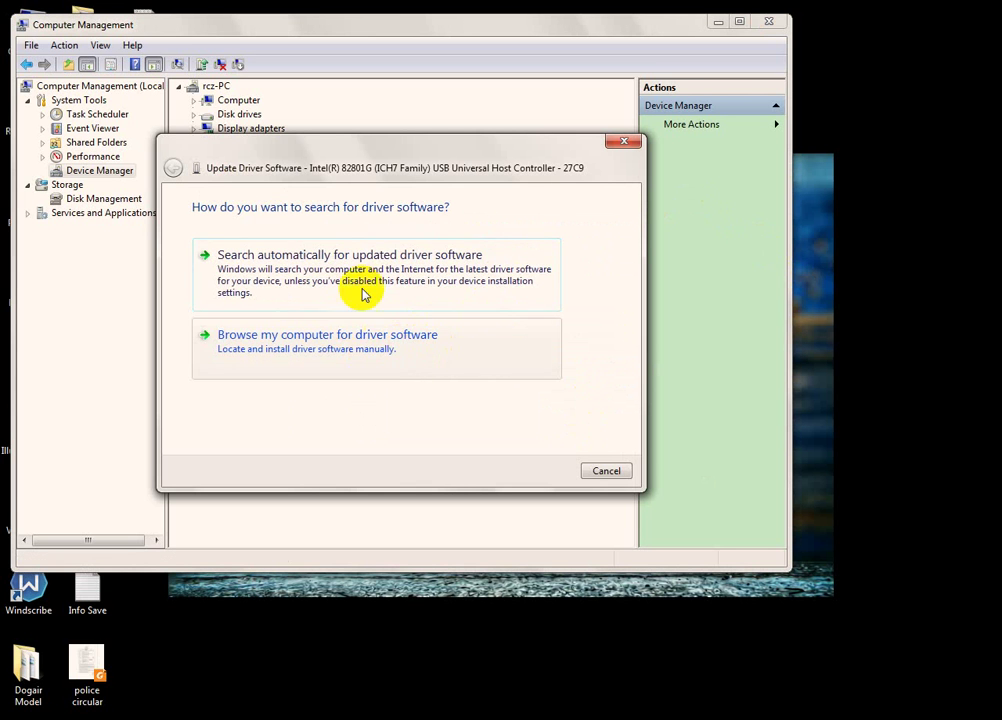
pyautogui.click(365, 262)
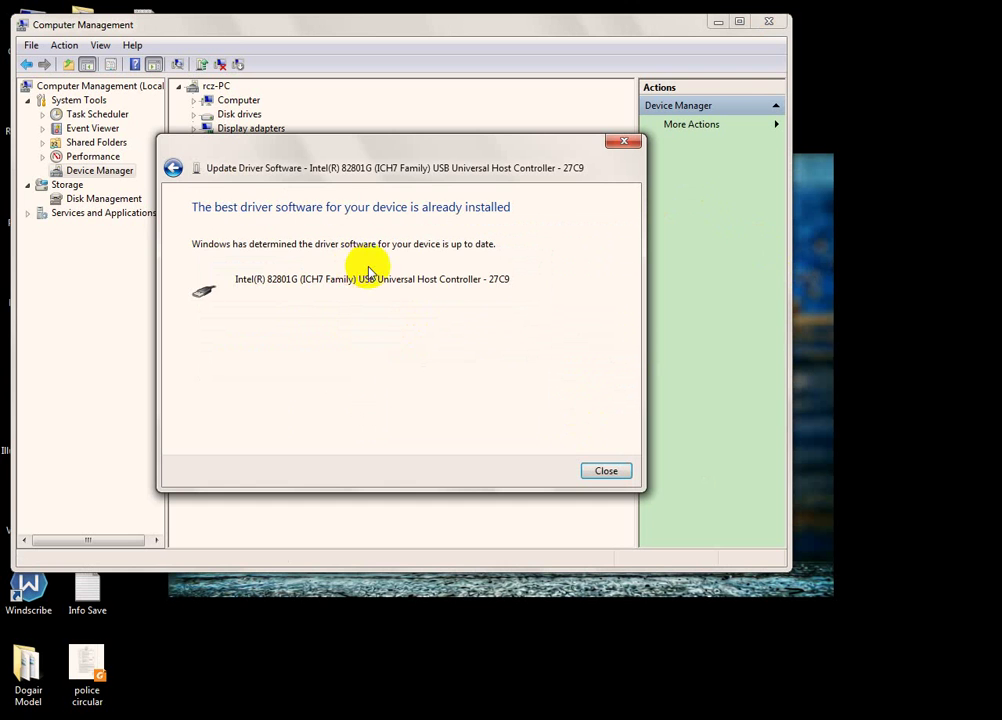
pyautogui.click(608, 471)
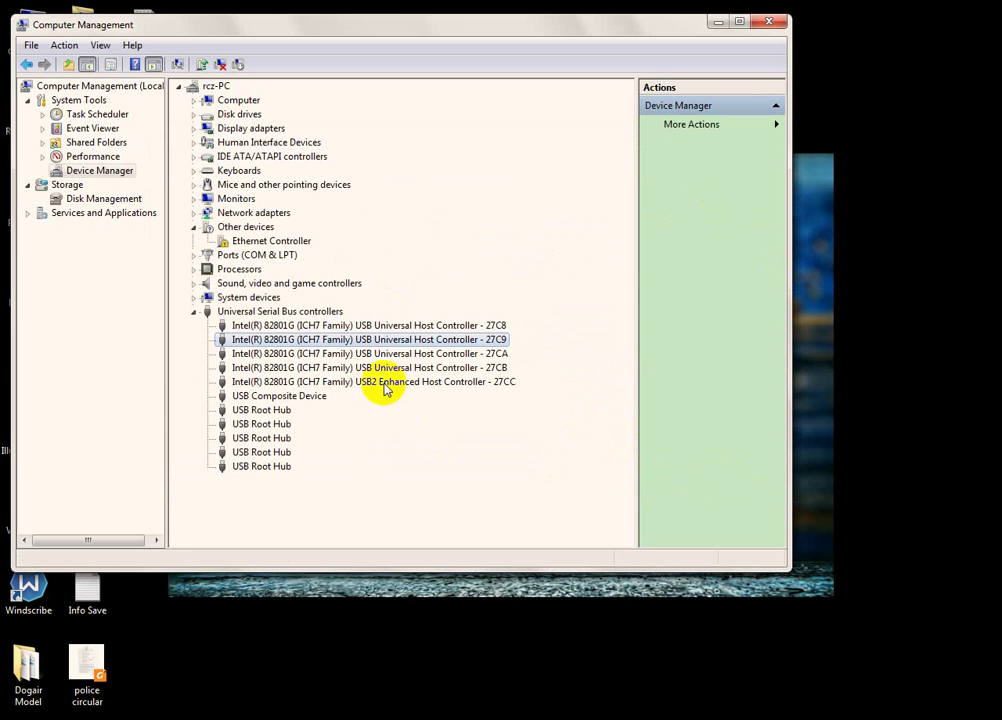
# Run an automatic driver software update for the Intel USB Universal Host Controller - 27CA.
pyautogui.click(330, 354)
pyautogui.rightClick(328, 355)
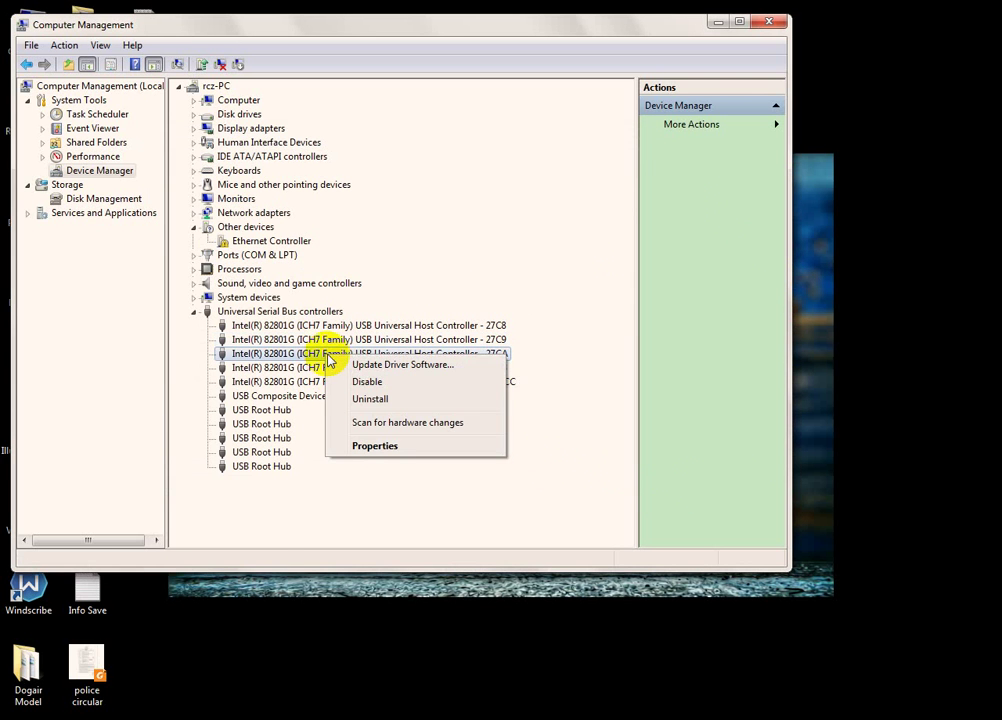
pyautogui.click(395, 364)
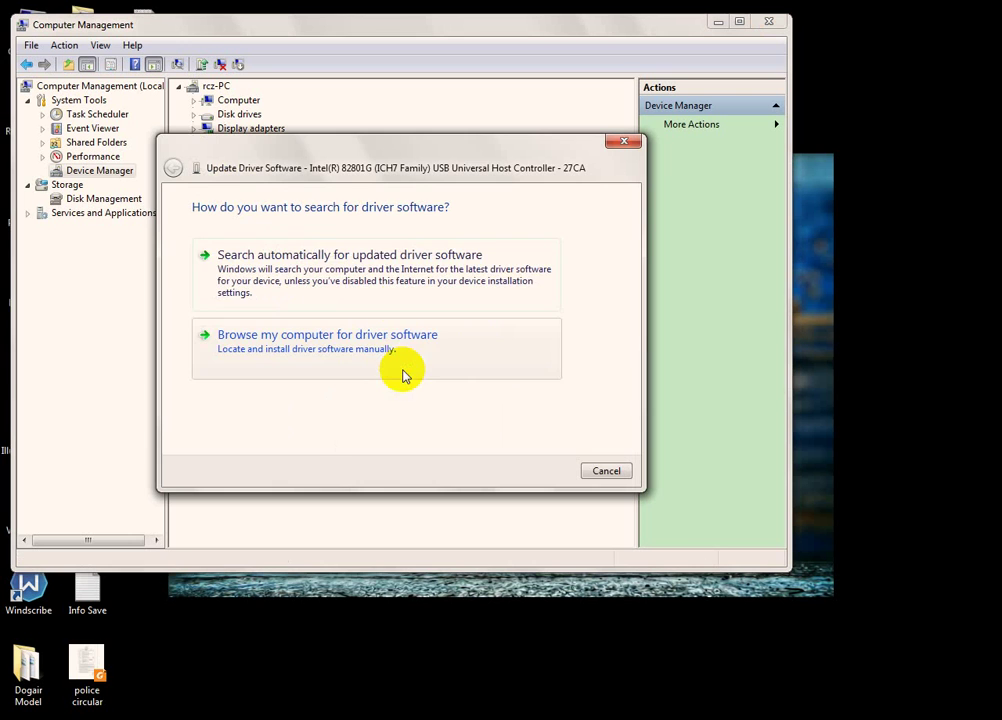
pyautogui.click(414, 289)
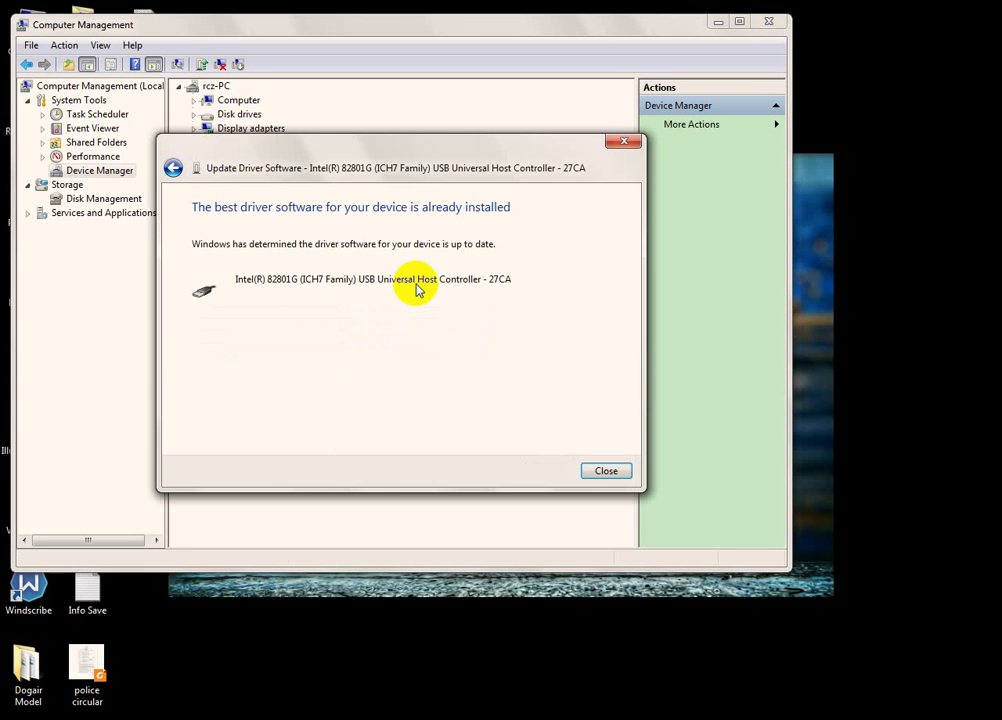
pyautogui.click(605, 471)
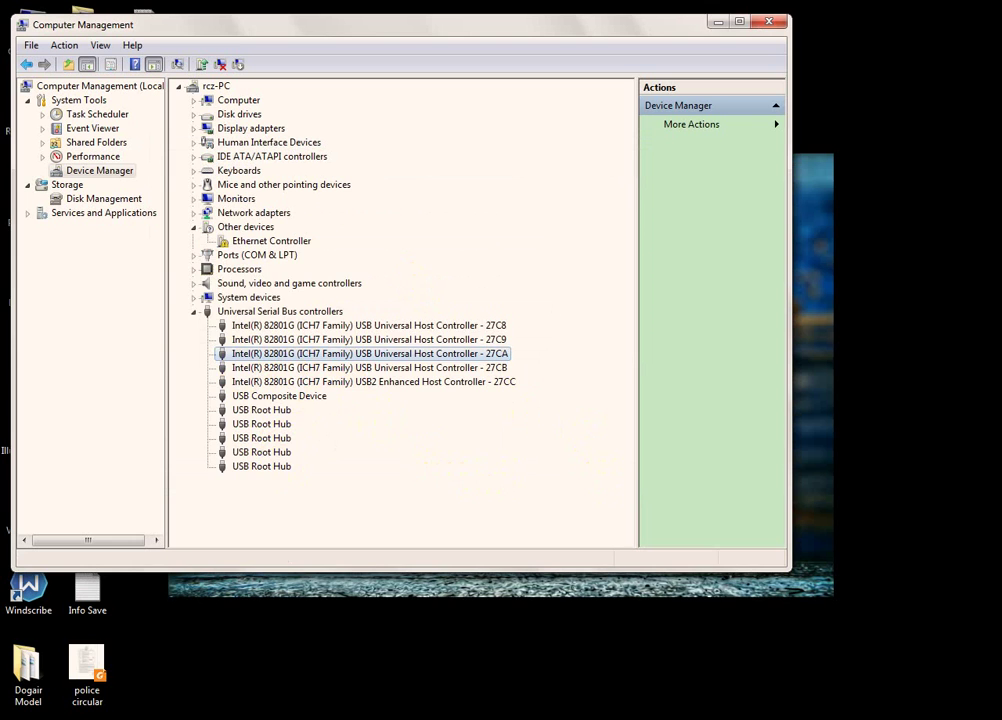
# Switch to the Notepad note, add "UPDATE ALL OF THESE........" after a blank line at the end, and close Computer Management.
pyautogui.hotkey('alt', 'Tab')
pyautogui.click(717, 453)
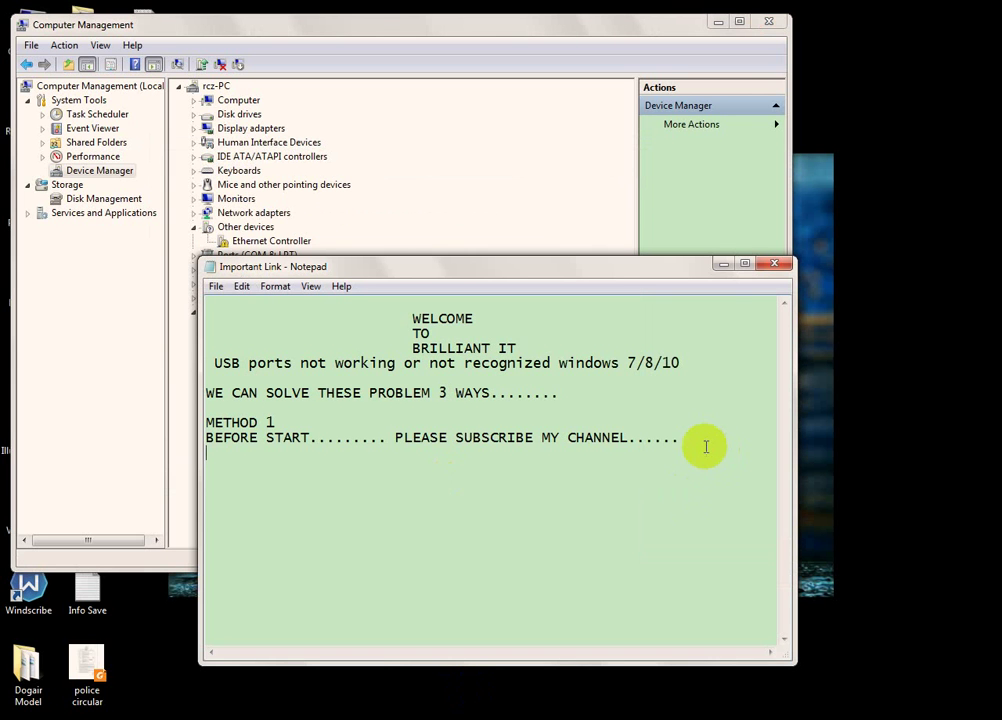
pyautogui.click(722, 445)
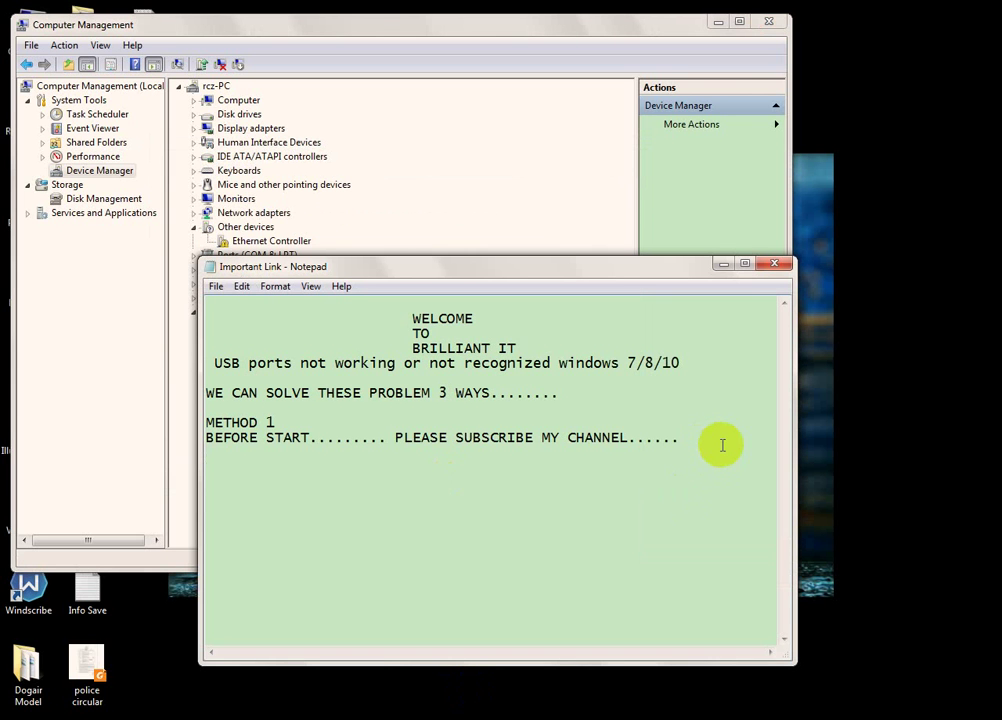
pyautogui.press('Return')
pyautogui.press('Return')
pyautogui.write('UPDATE ALL OF THESE')
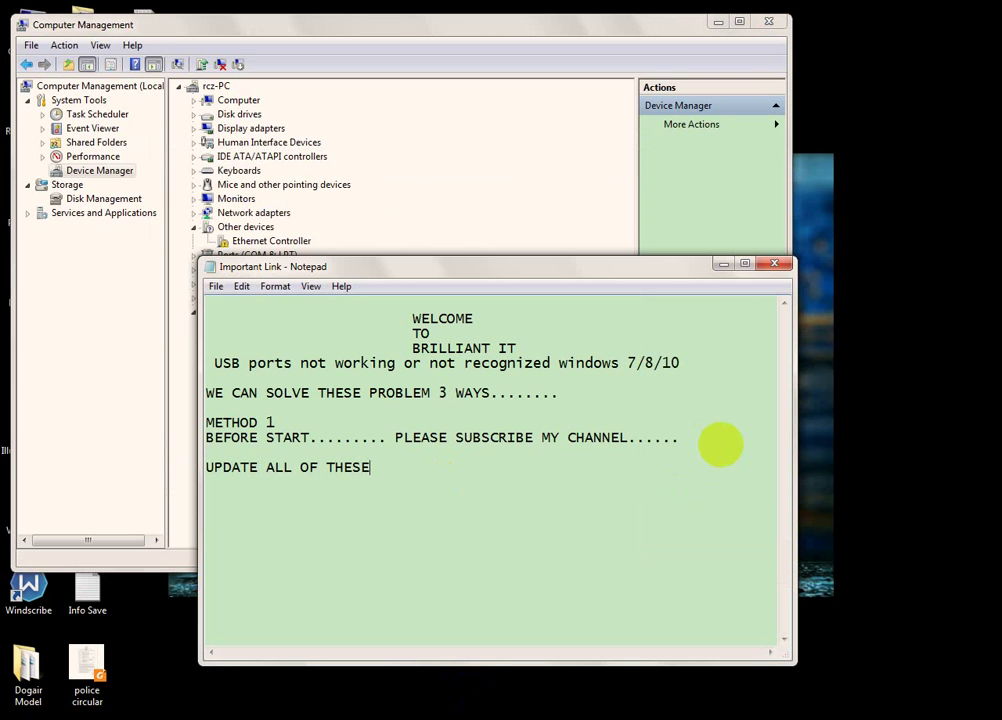
pyautogui.write('........')
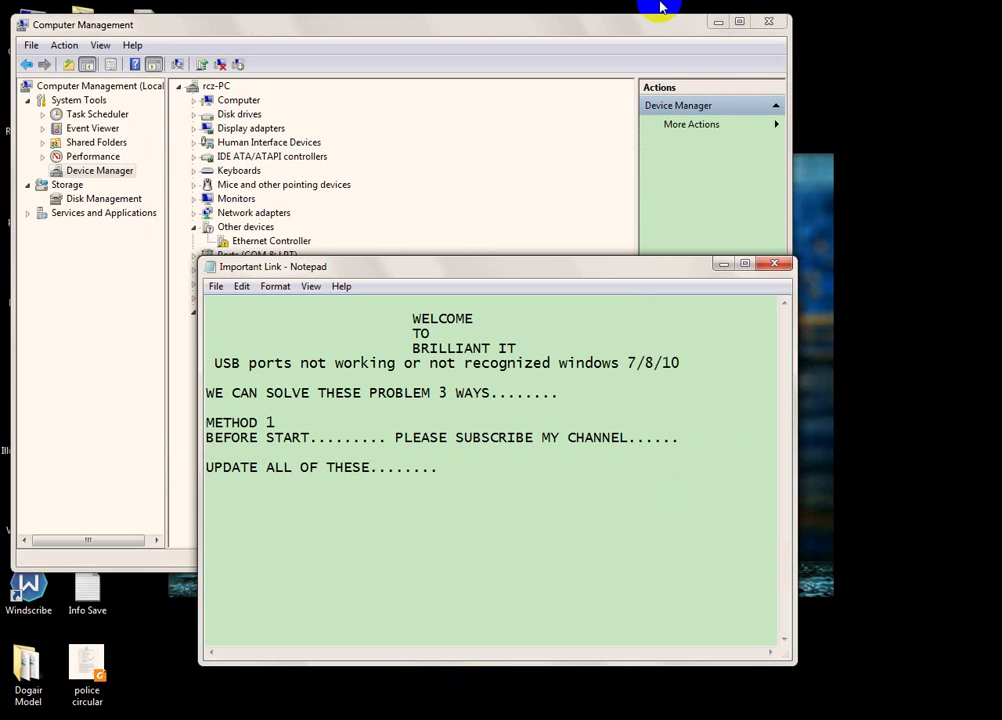
pyautogui.click(764, 21)
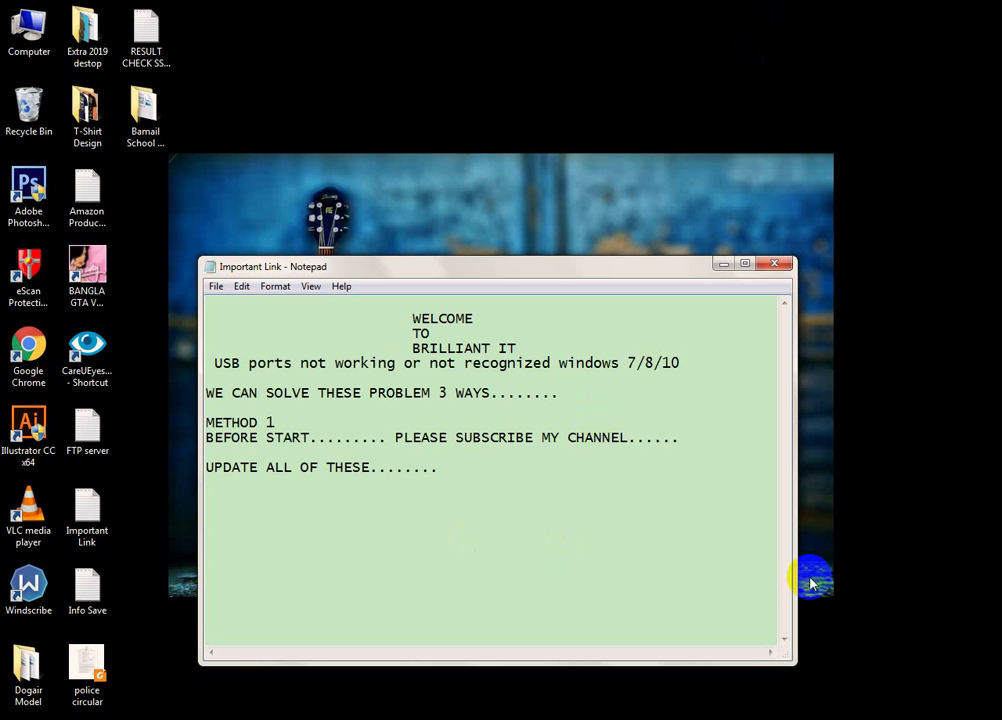
# Delete the subscribe line and the "UPDATE ALL OF THESE........" line below METHOD 1.
pyautogui.hotkey('shift', 'Home')
pyautogui.hotkey('shift', 'Up')
pyautogui.hotkey('shift', 'Up')
pyautogui.hotkey('shift', 'Up')
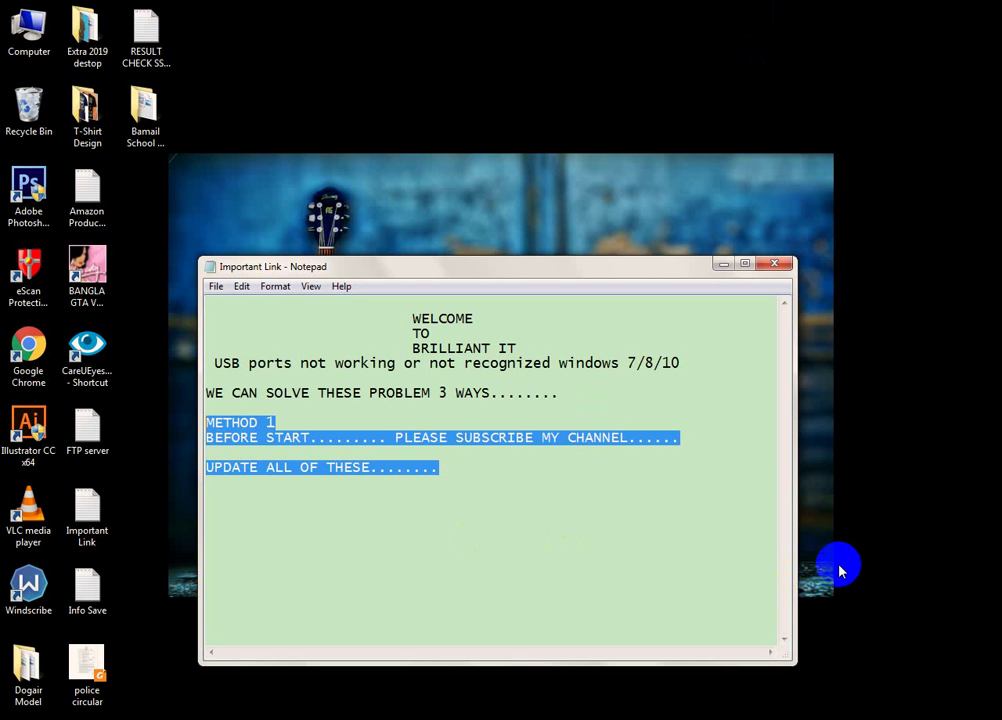
pyautogui.hotkey('shift', 'Down')
pyautogui.press('BackSpace')
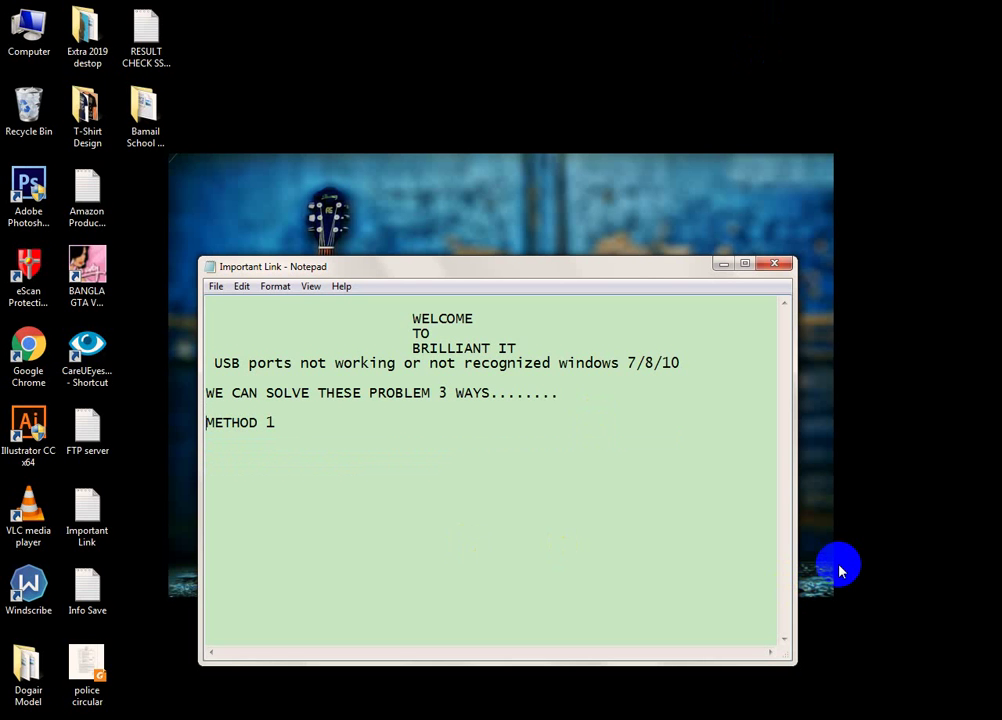
# Insert the line "NOW" above the method heading and change the heading to "METHOD 2".
pyautogui.press('Return')
pyautogui.write('NOW')
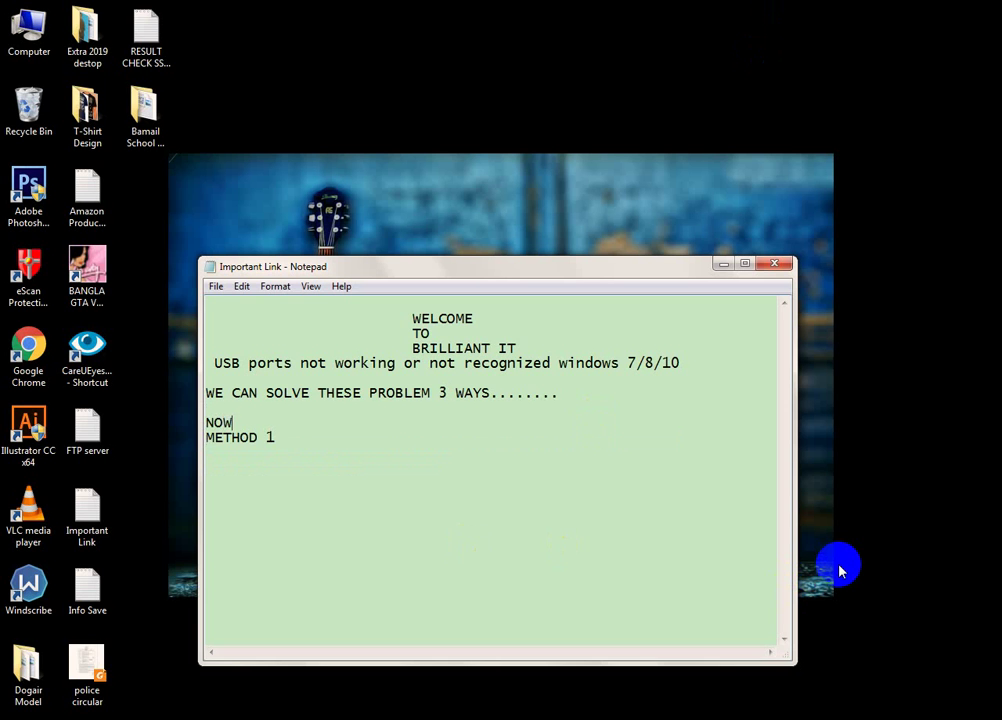
pyautogui.hotkey('shift', 'Left')
pyautogui.write('2')
pyautogui.press('Return')
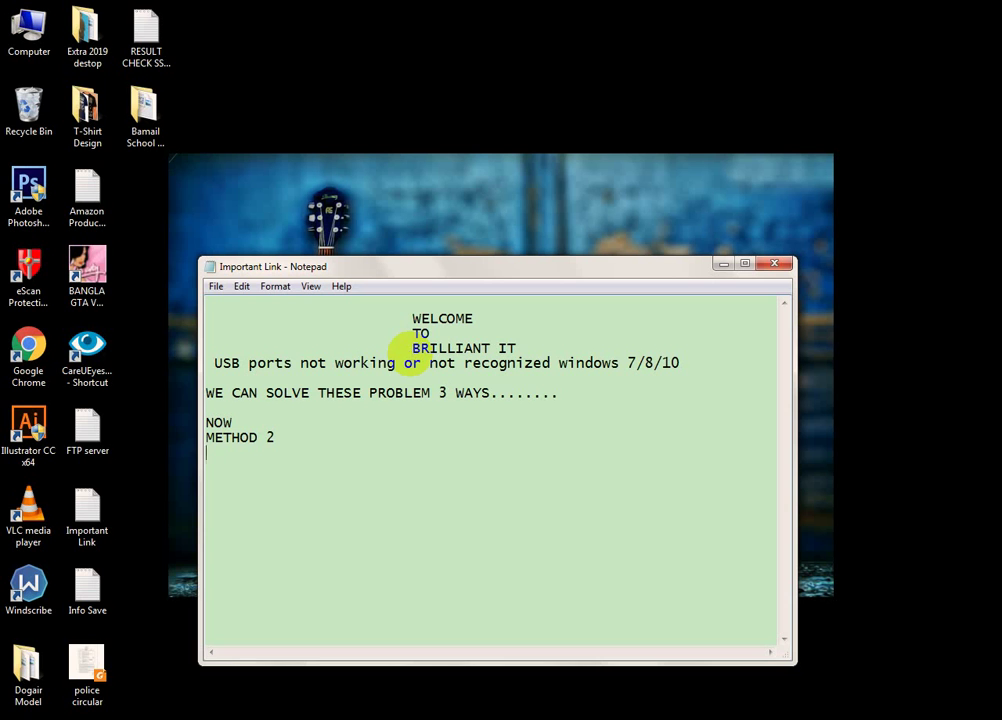
# Add the text "YOU NEED SOFTWARE NAME" on the line below METHOD 2.
pyautogui.write('W')
pyautogui.press('BackSpace')
pyautogui.write('YOU NEED')
pyautogui.write('SOME')
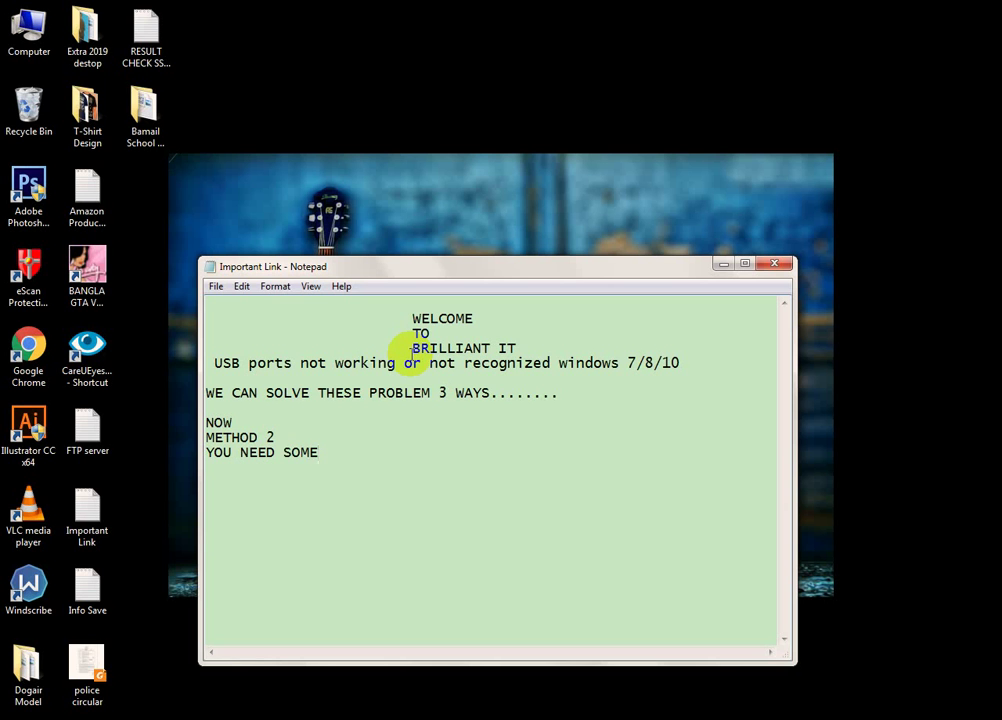
pyautogui.hotkey('shift', 'Left')
pyautogui.hotkey('shift', 'Left')
pyautogui.hotkey('shift', 'Left')
pyautogui.write('OFTWARE NAME')
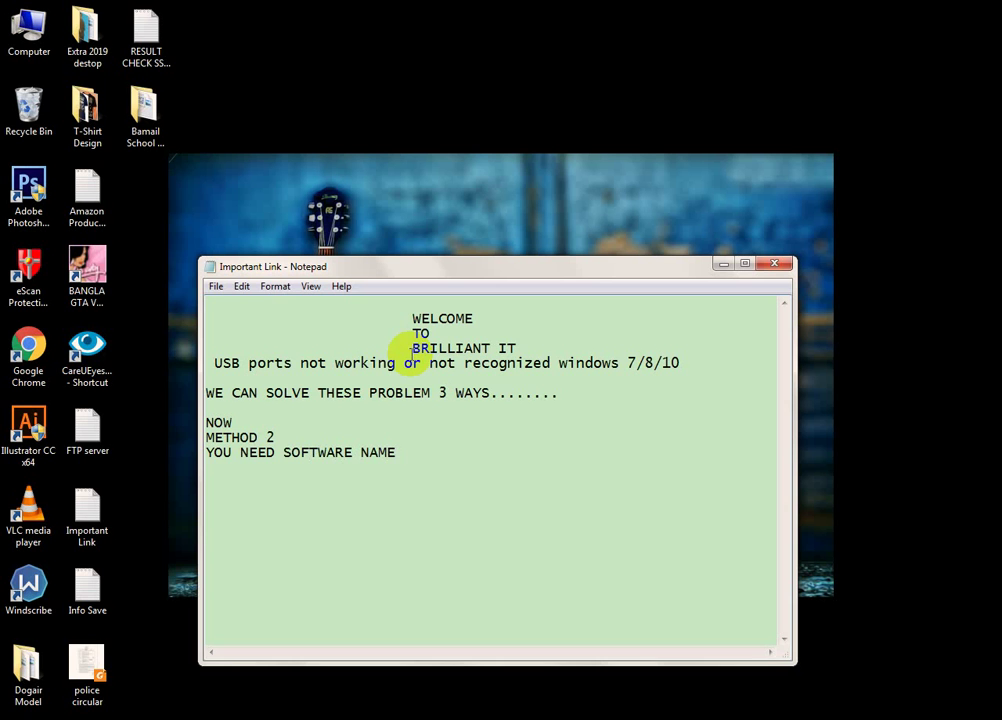
# Append the software name "COBRA" in quotation marks to the line below METHOD 2.
pyautogui.write(' ""')
pyautogui.write('COBRA')
pyautogui.hotkey('shift', 'Left')
pyautogui.hotkey('shift', 'Left')
pyautogui.hotkey('shift', 'Left')
pyautogui.hotkey('shift', 'Left')
pyautogui.hotkey('shift', 'Left')
pyautogui.press('End')
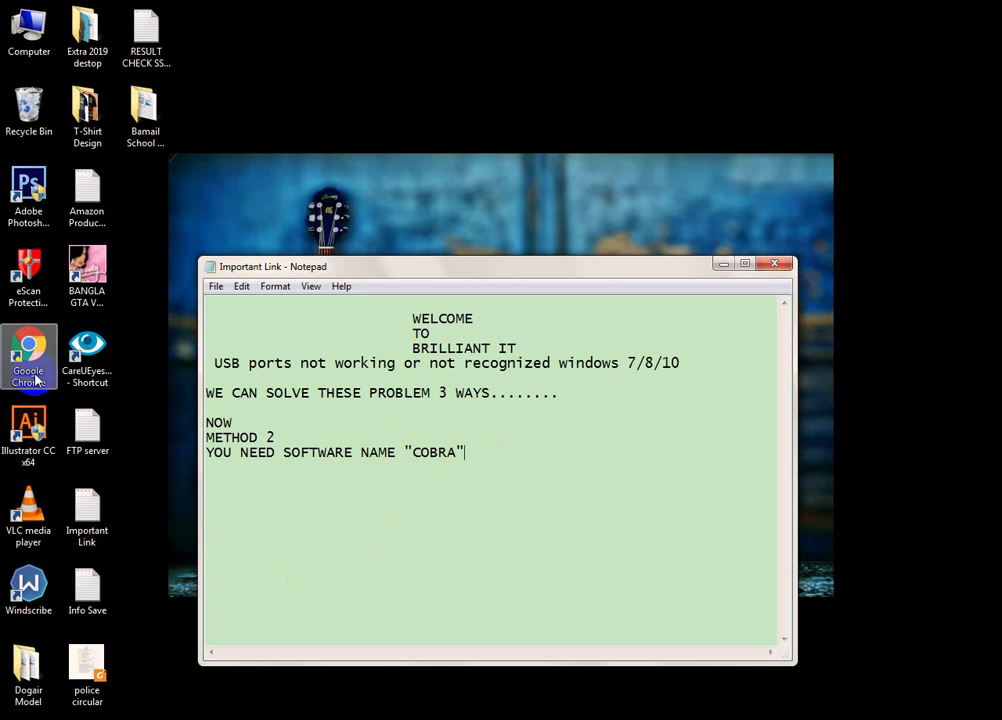
# Add a new last line reading "YOU CAN SEARCH IN GOOGLE YOU CAN FIND IT...... IF NOT CONTACT ME".
pyautogui.press('Return')
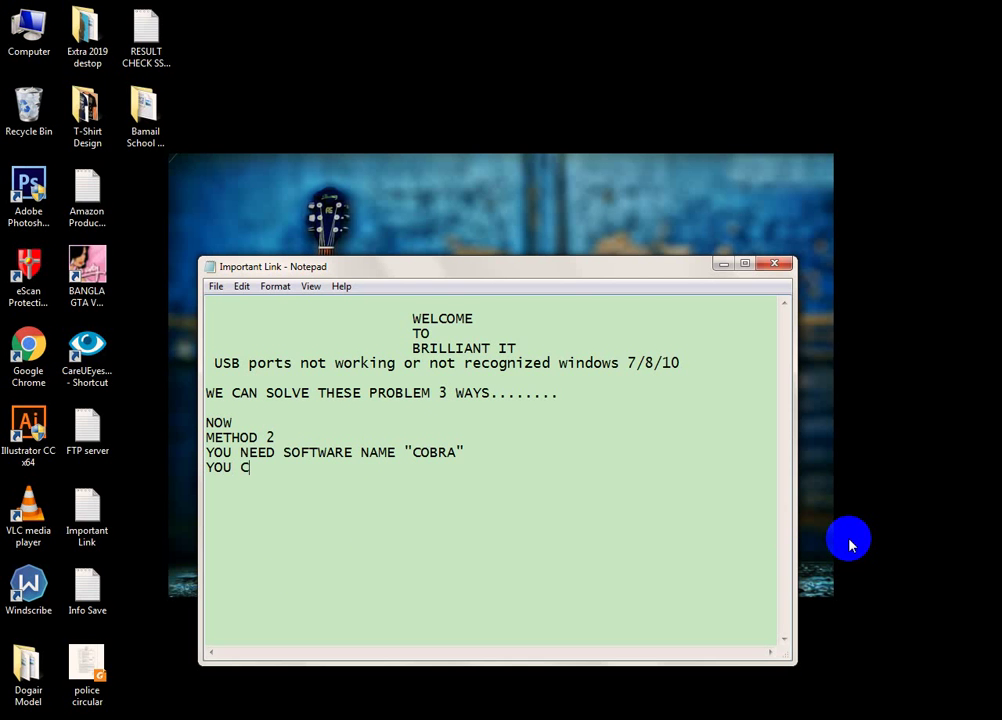
pyautogui.write('AN SEARCH IN')
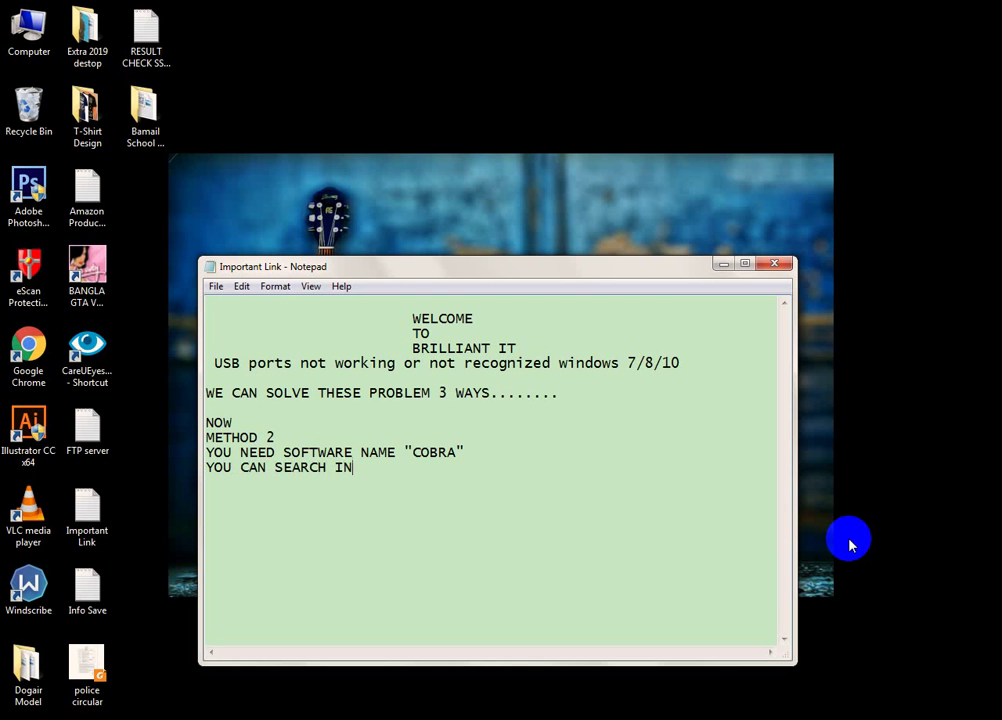
pyautogui.write(' GOOGLE YOU')
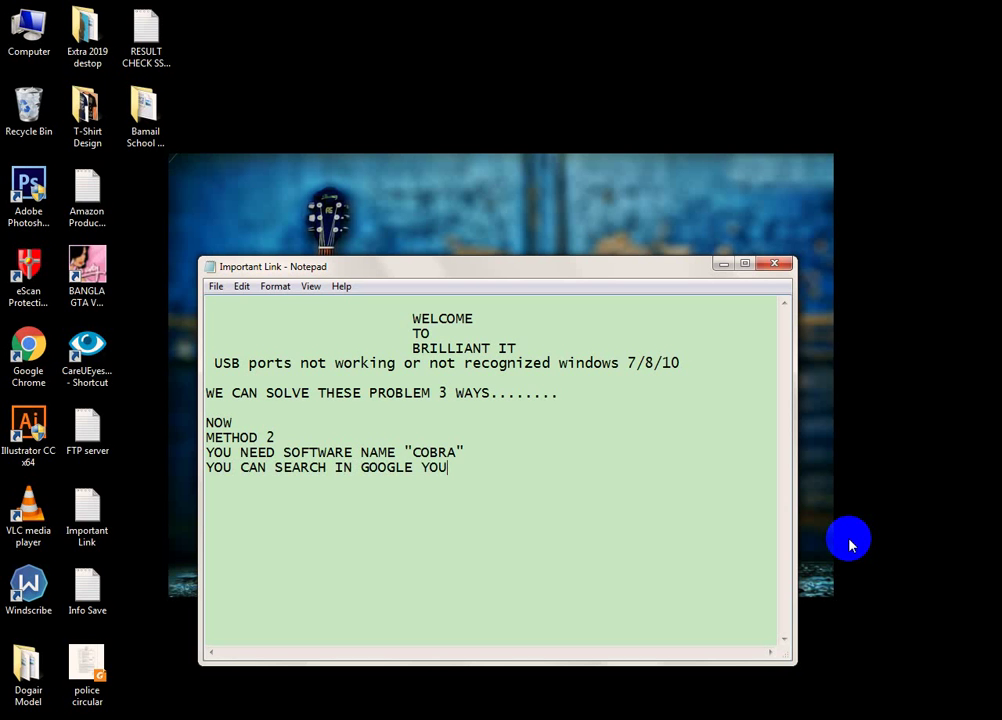
pyautogui.write(' CAN FIND IT......')
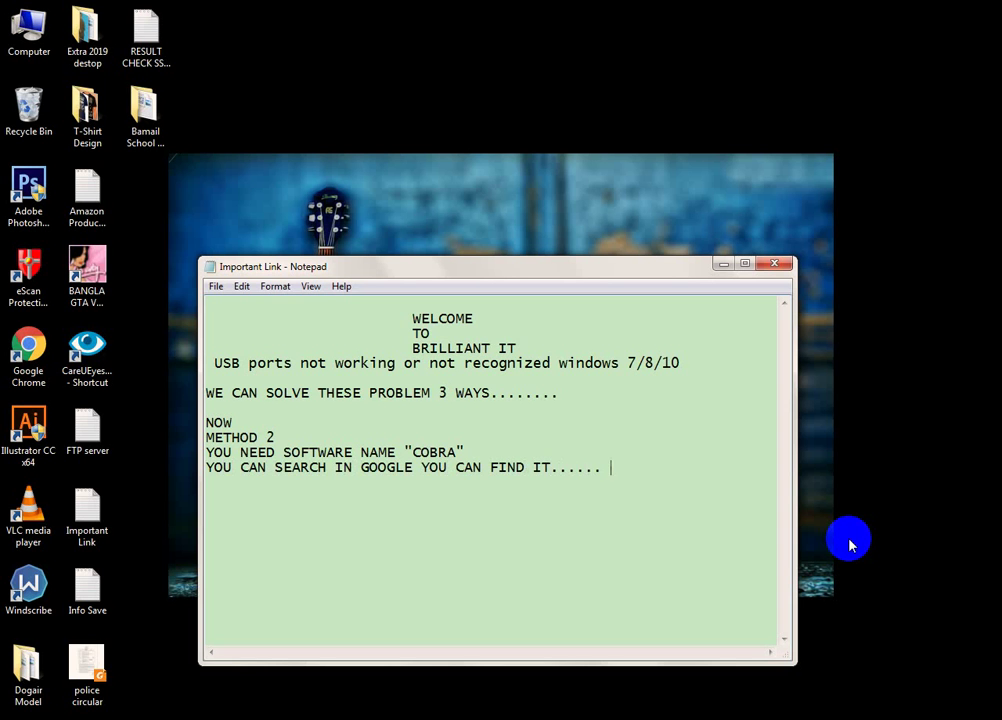
pyautogui.write(' IF NOT CONTACT ME')
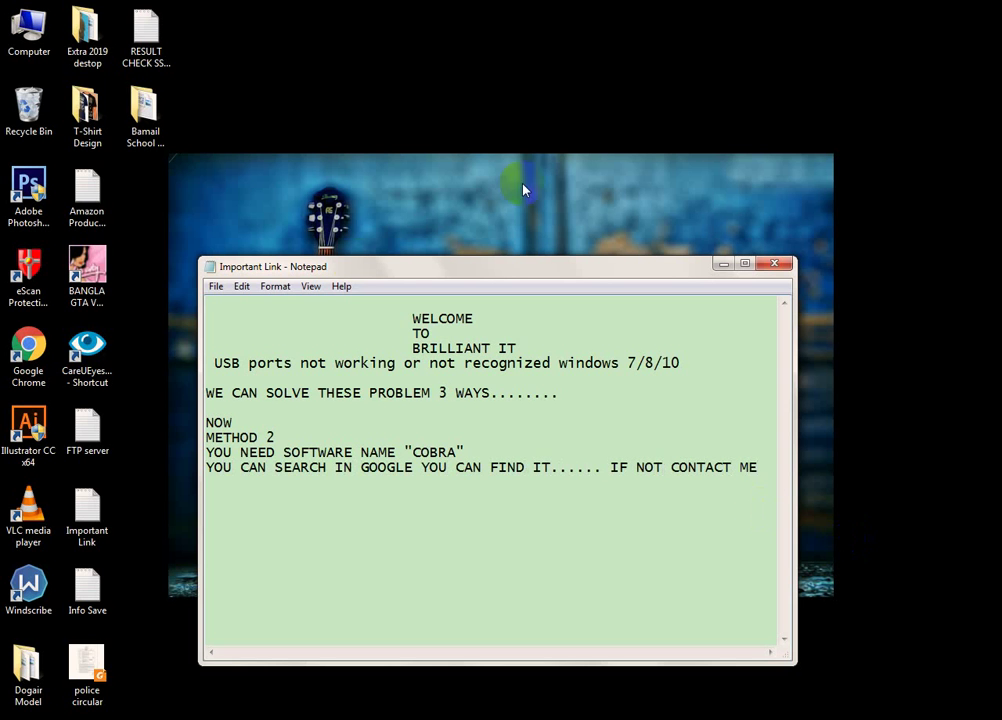
# Minimize the note and launch SDIO_x64_R675 from the URGENT SOFT\Driver Pack 2019 folder on the SOFTWARE (F:) drive.
pyautogui.click(722, 265)
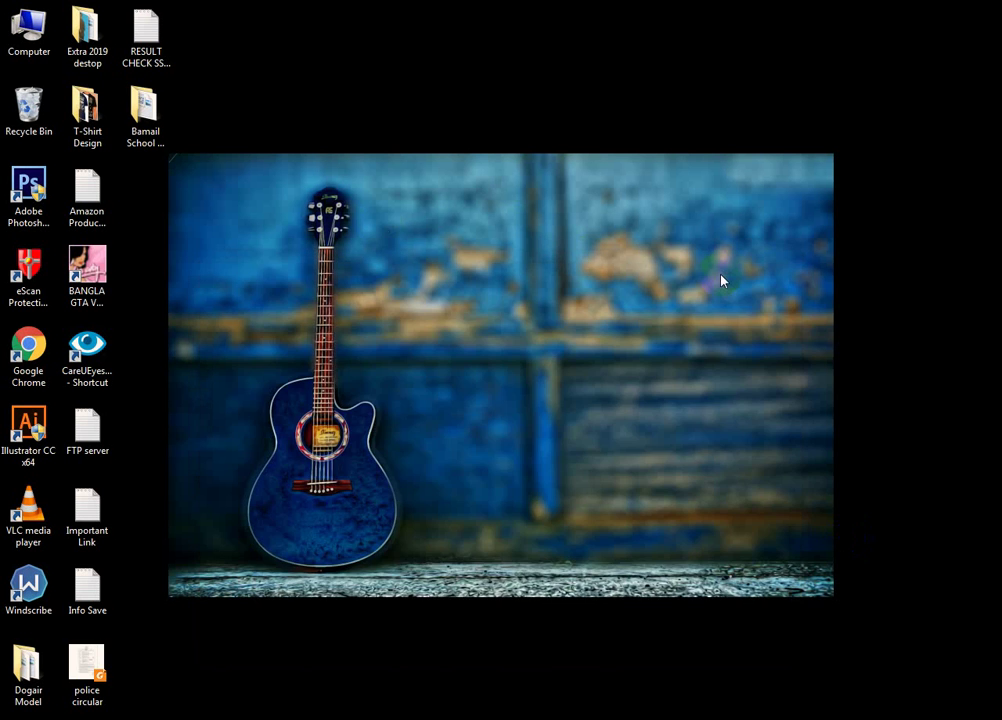
pyautogui.press('super+e')
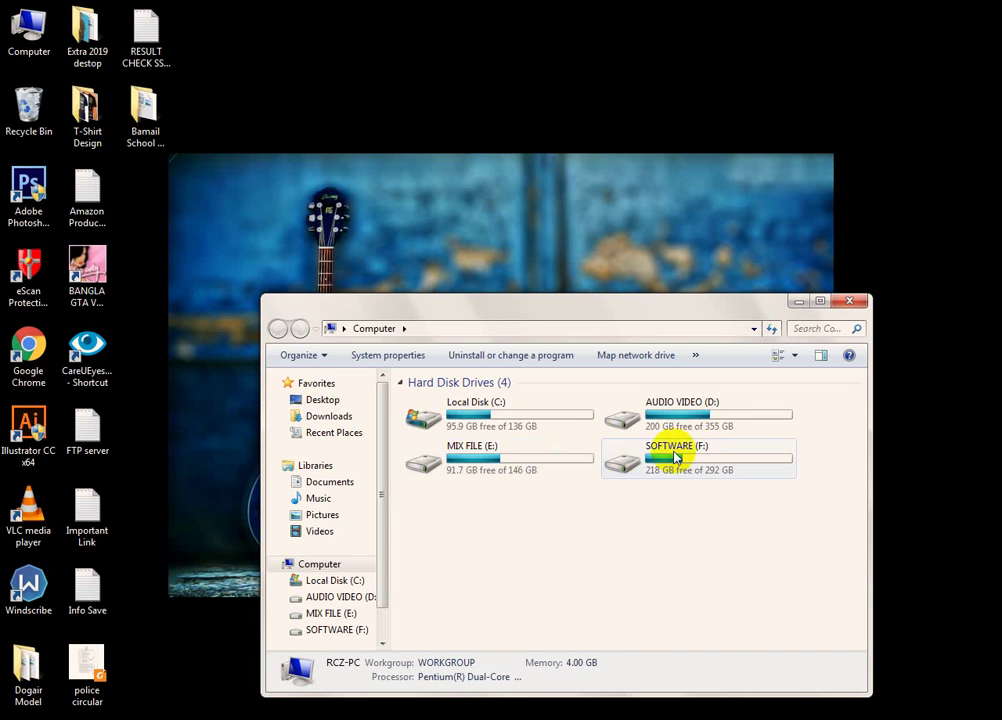
pyautogui.doubleClick(676, 457)
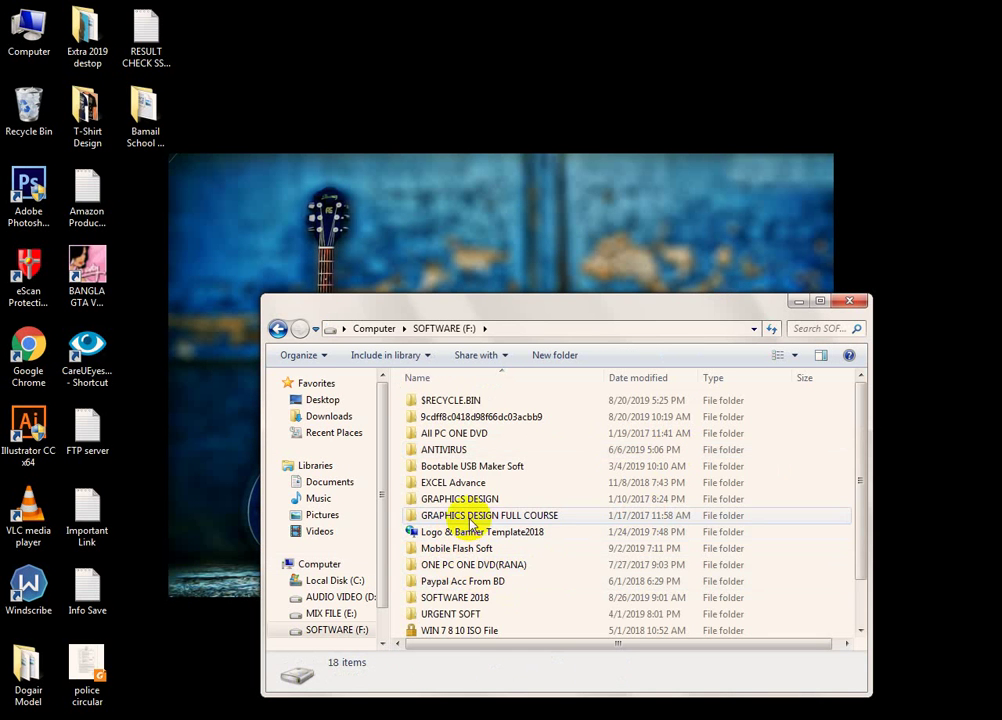
pyautogui.doubleClick(468, 618)
pyautogui.click(492, 587)
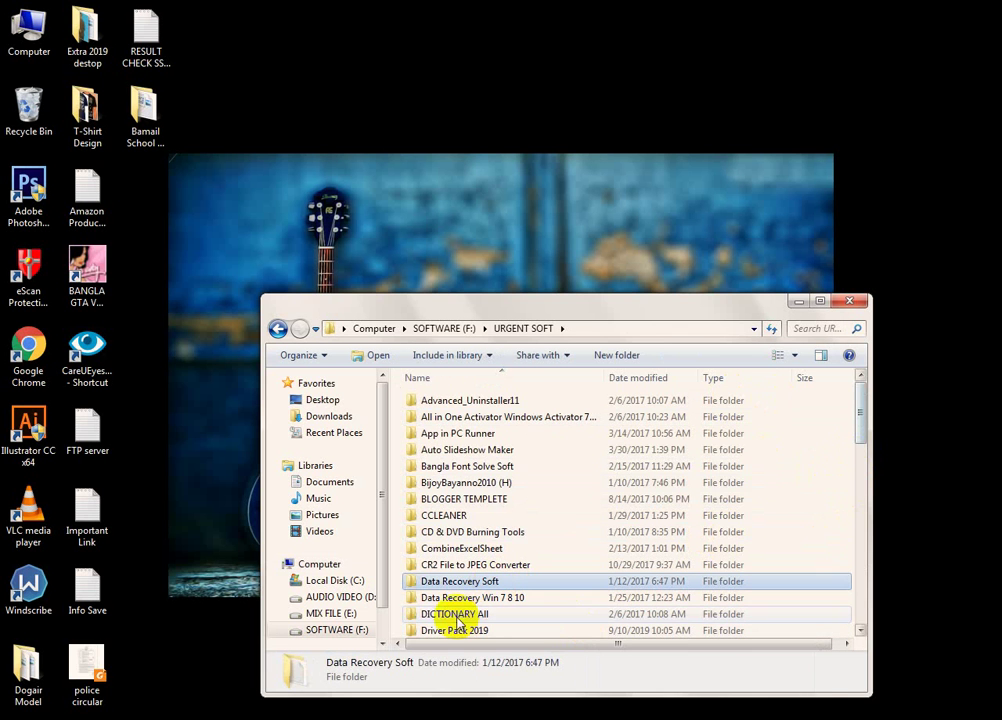
pyautogui.doubleClick(455, 629)
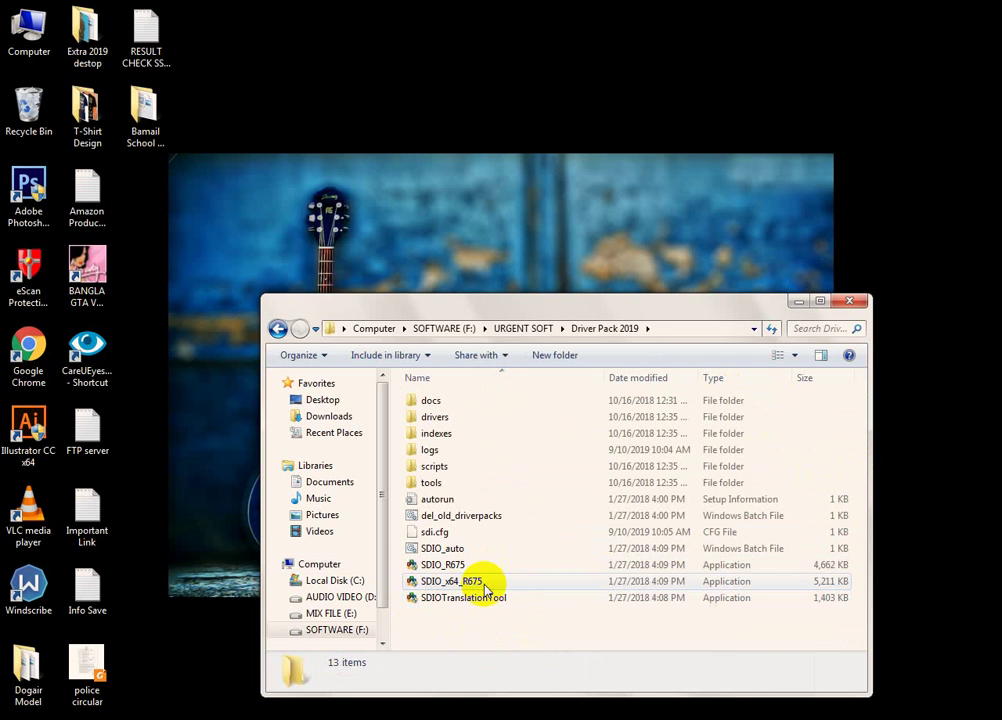
pyautogui.click(485, 586)
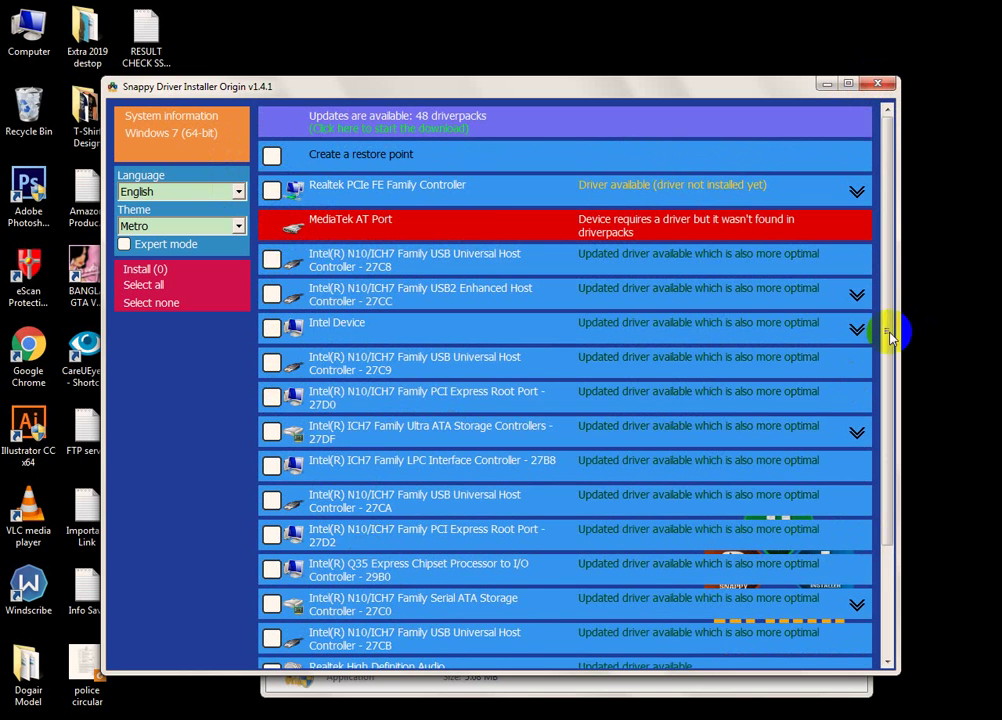
# Select only the Intel USB Universal Host Controller - 27CB driver update and start installing it.
pyautogui.click(271, 638)
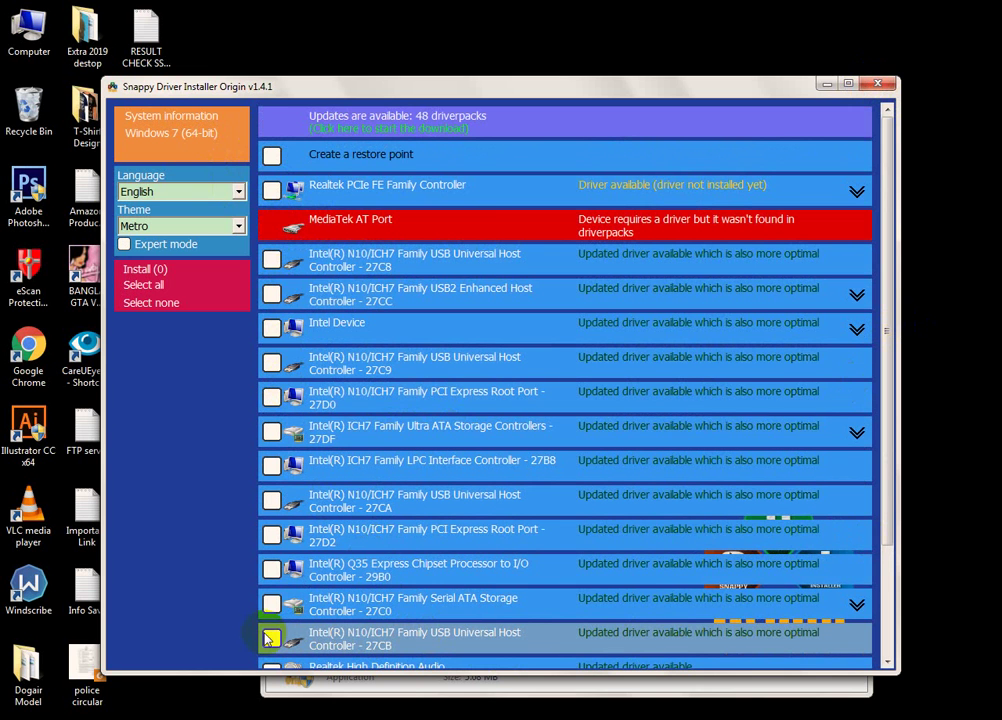
pyautogui.scroll(-3, 879, 425)
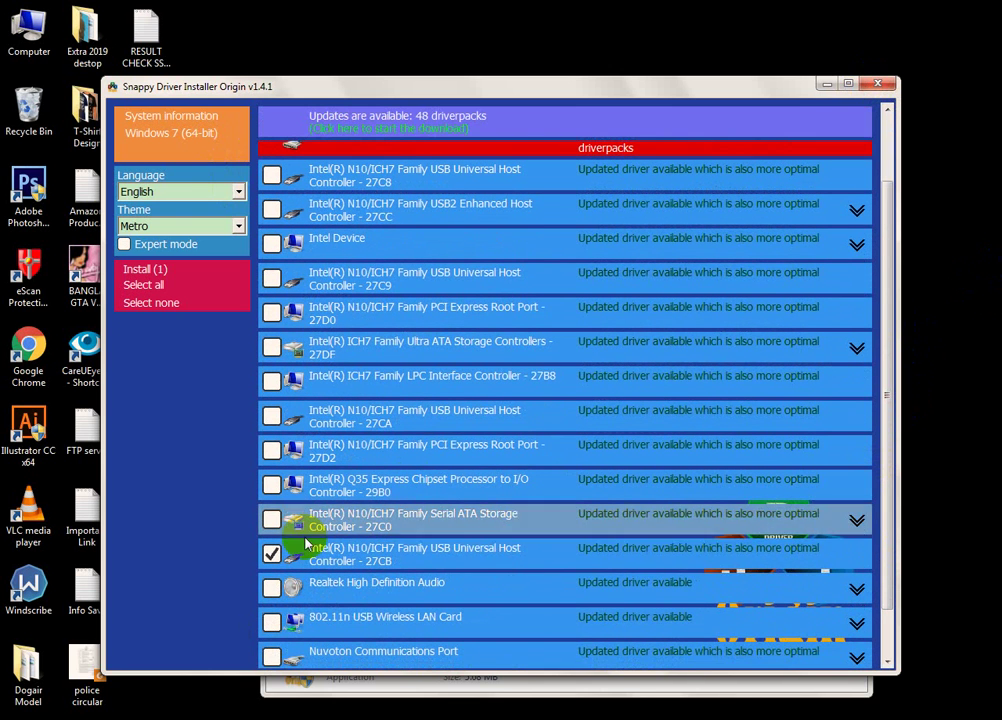
pyautogui.scroll(-2, 591, 566)
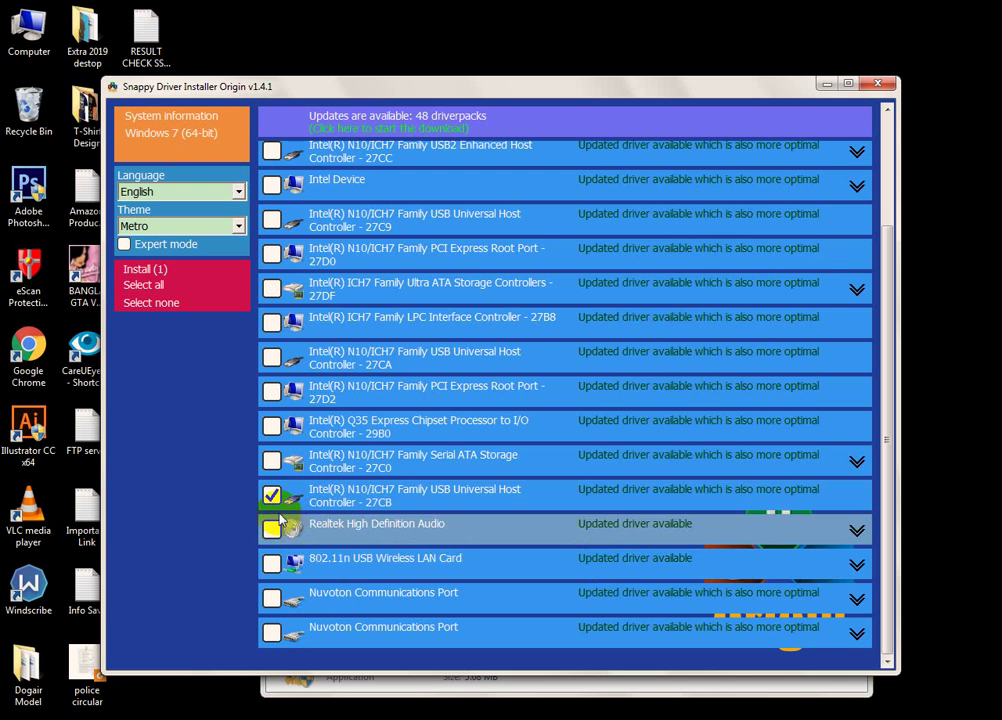
pyautogui.scroll(1, 605, 577)
pyautogui.scroll(3, 616, 572)
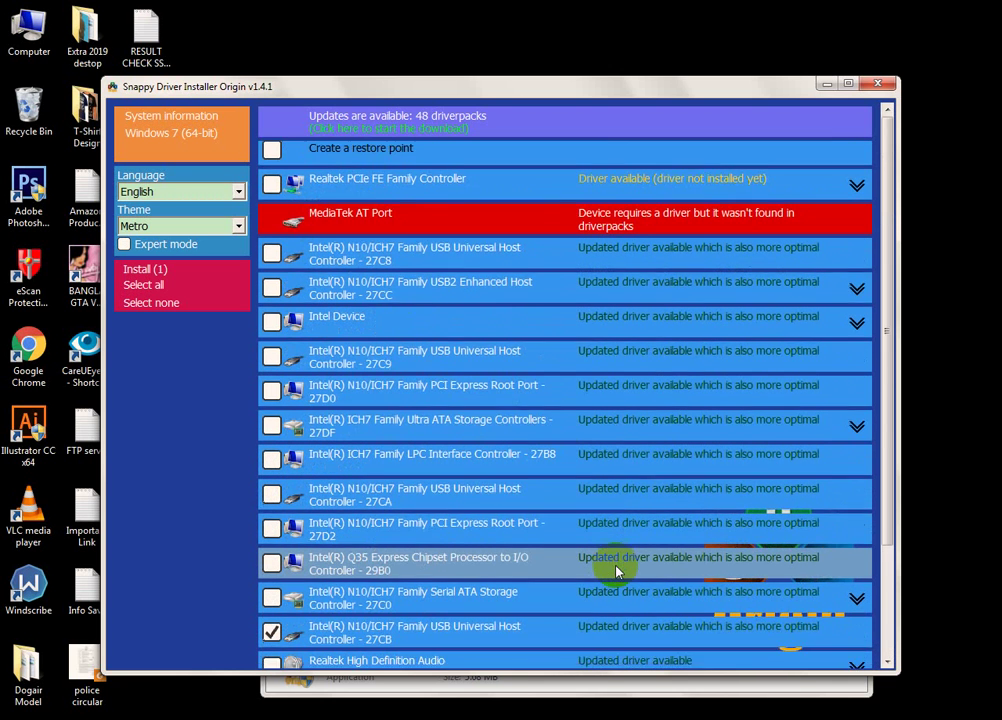
pyautogui.scroll(-3, 600, 445)
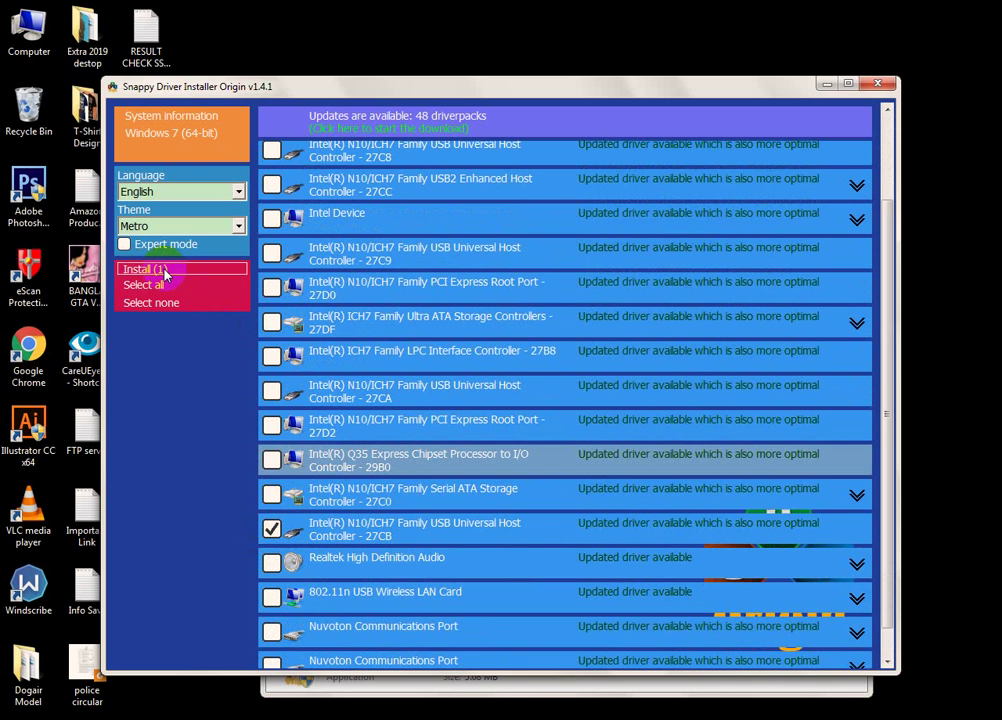
pyautogui.click(134, 270)
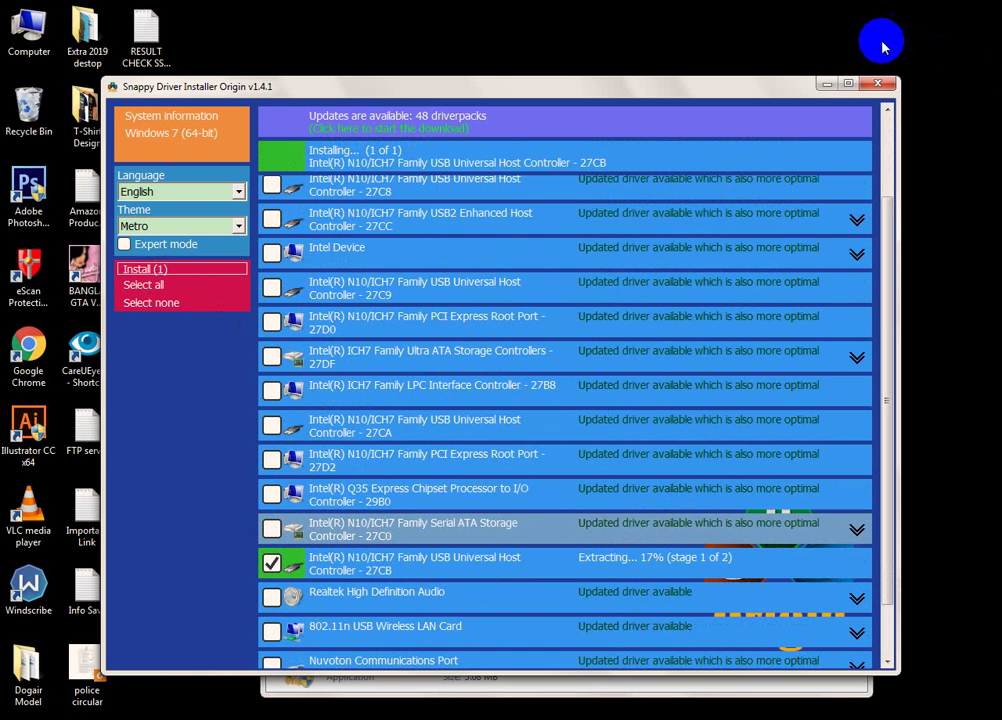
# Interrupt the driver installation, close Snappy Driver Installer and the folder window, and return to the Notepad note.
pyautogui.click(880, 85)
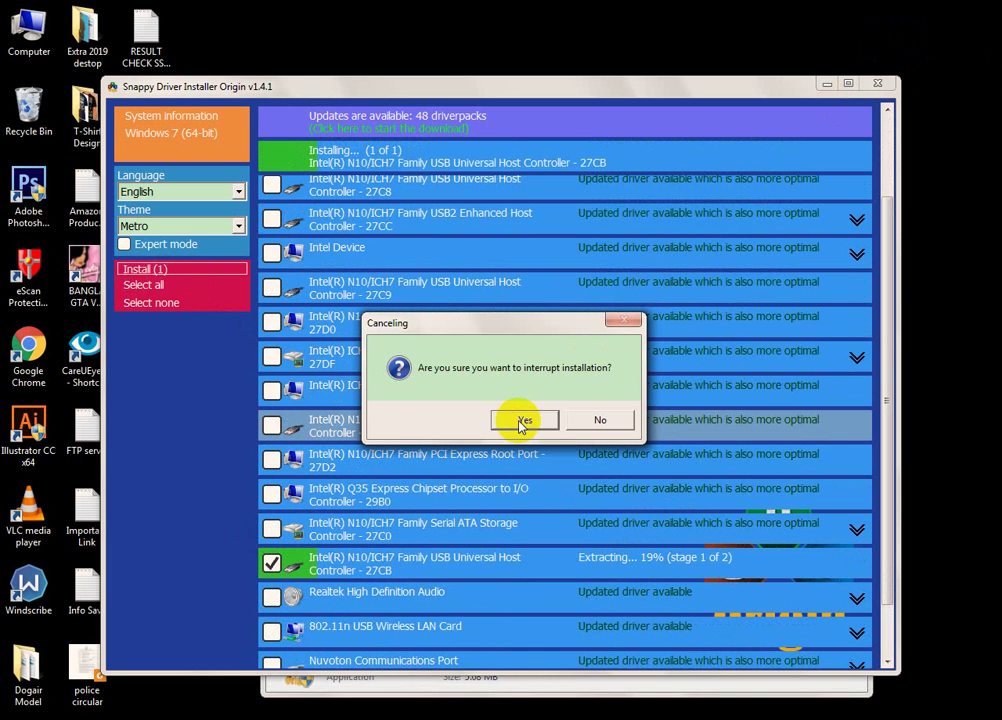
pyautogui.click(523, 420)
pyautogui.click(877, 85)
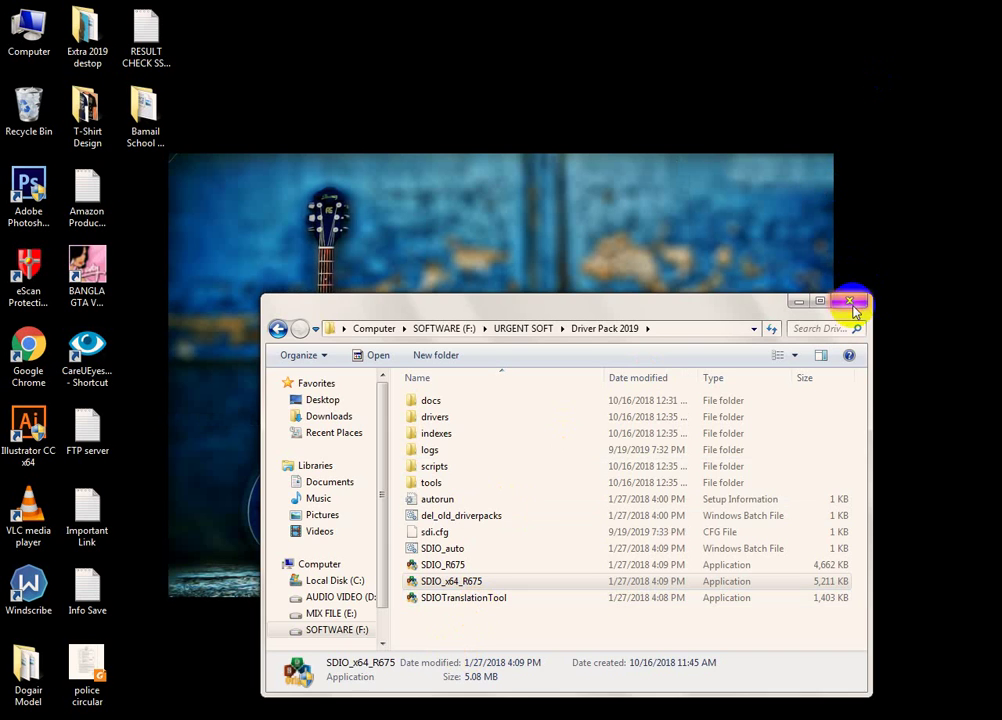
pyautogui.click(849, 301)
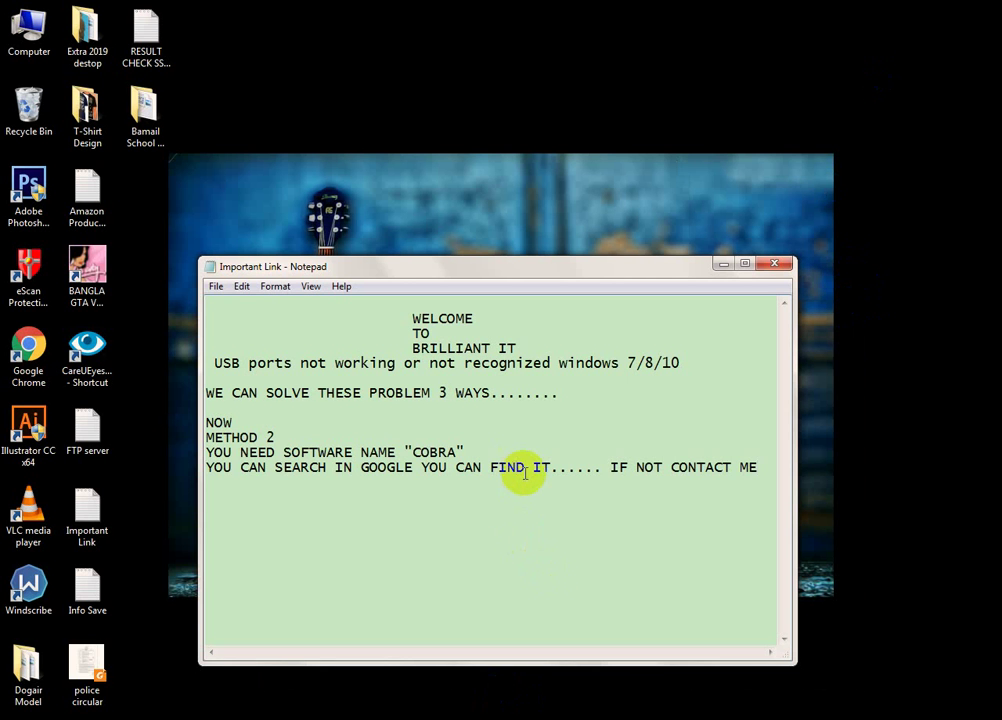
# Delete the two lines about the COBRA software and searching Google below METHOD 2.
pyautogui.hotkey('shift', 'Up')
pyautogui.press('Left')
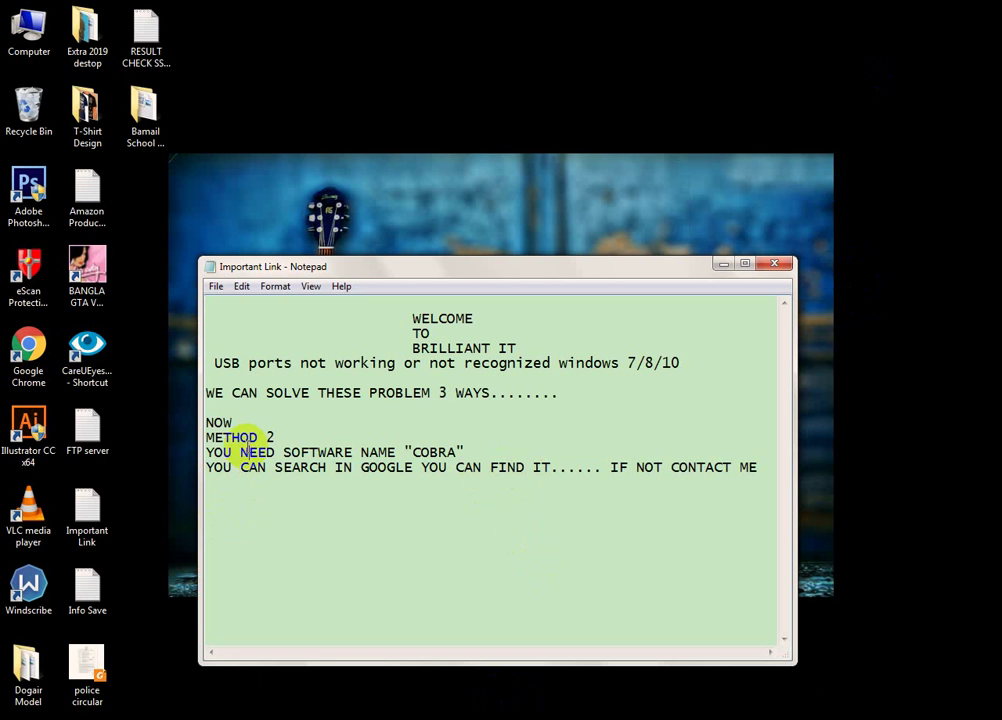
pyautogui.press('Home')
pyautogui.hotkey('shift', 'End')
pyautogui.hotkey('shift', 'Down')
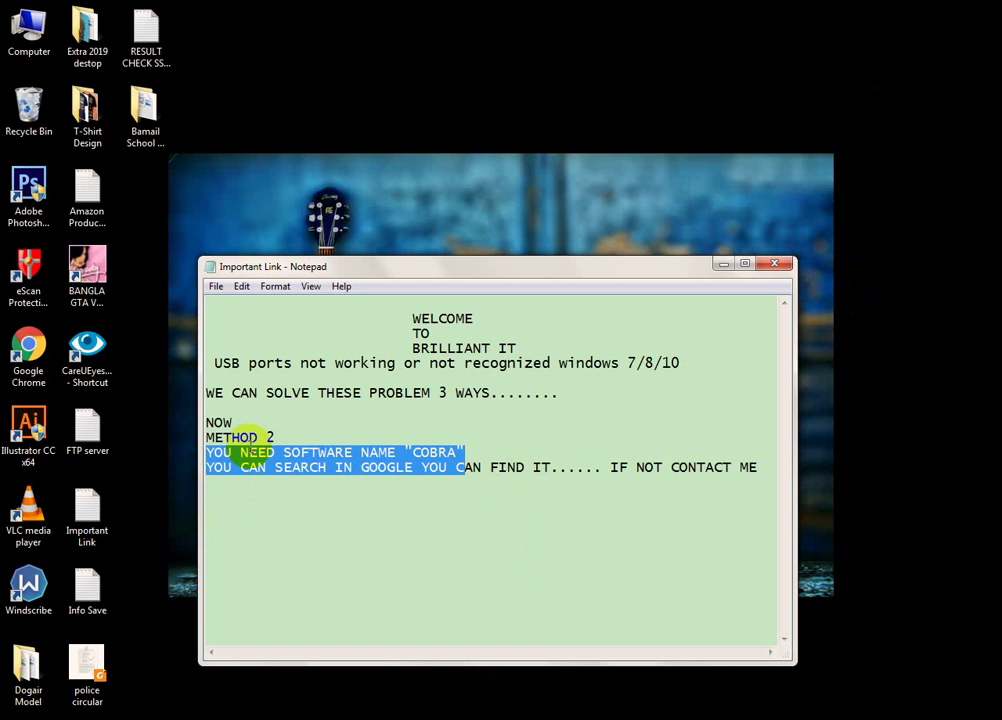
pyautogui.hotkey('shift', 'End')
pyautogui.press('Delete')
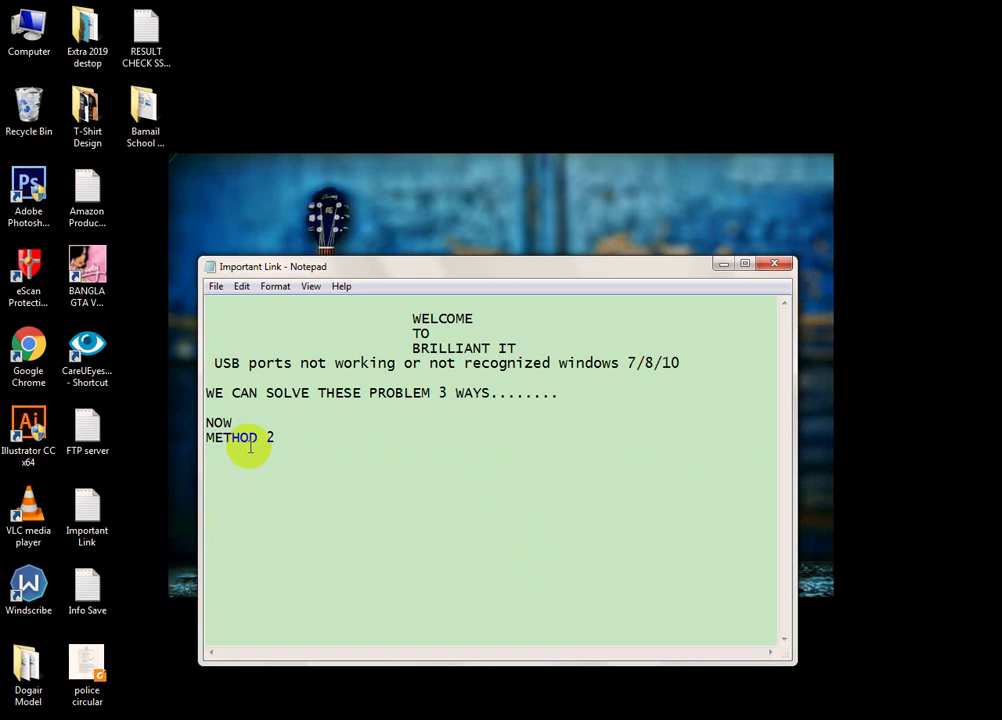
# Insert the line "LAST METHOD" above the method heading and change the heading to "METHOD 3".
pyautogui.press('Return')
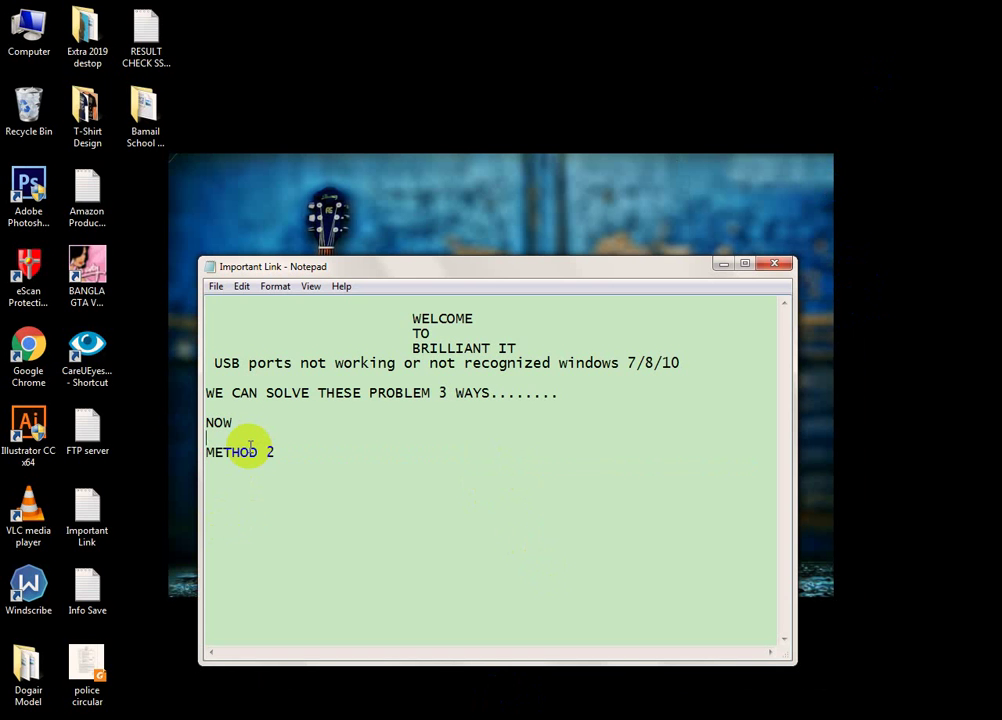
pyautogui.write('LAST METHOD')
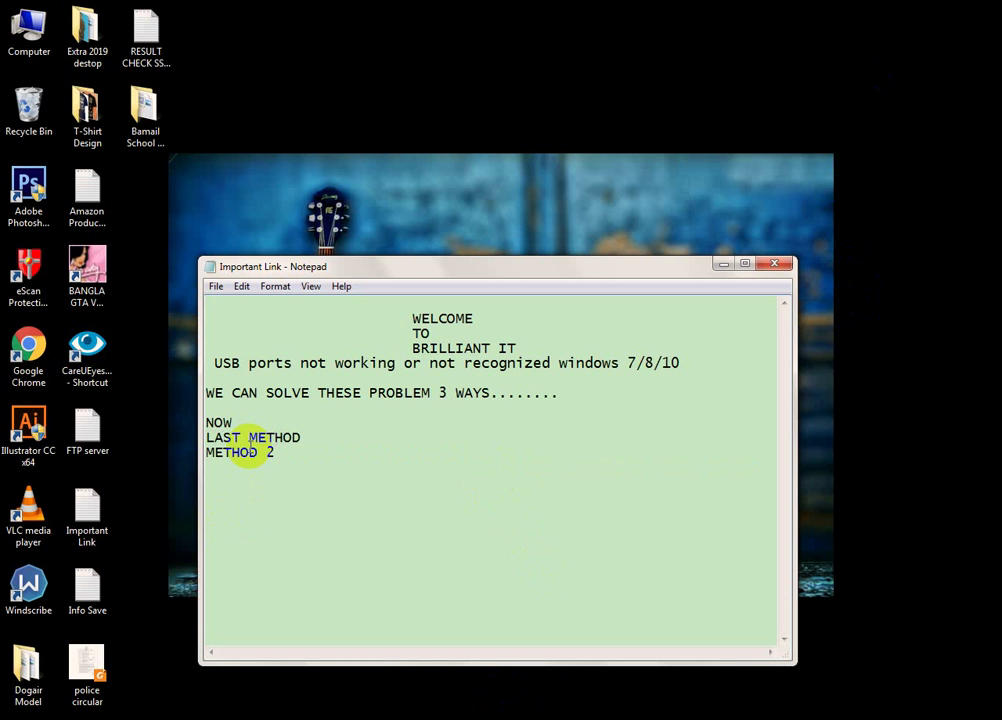
pyautogui.press('Down')
pyautogui.hotkey('shift', 'Left')
pyautogui.write('3')
# Below METHOD 3 add "INSTALL WINDOWS OR USE INTERNEL USB CARD" and, after a blank line, "THANKS FOR WATCHING.".
pyautogui.press('Return')
pyautogui.write('INSTALL WIN')
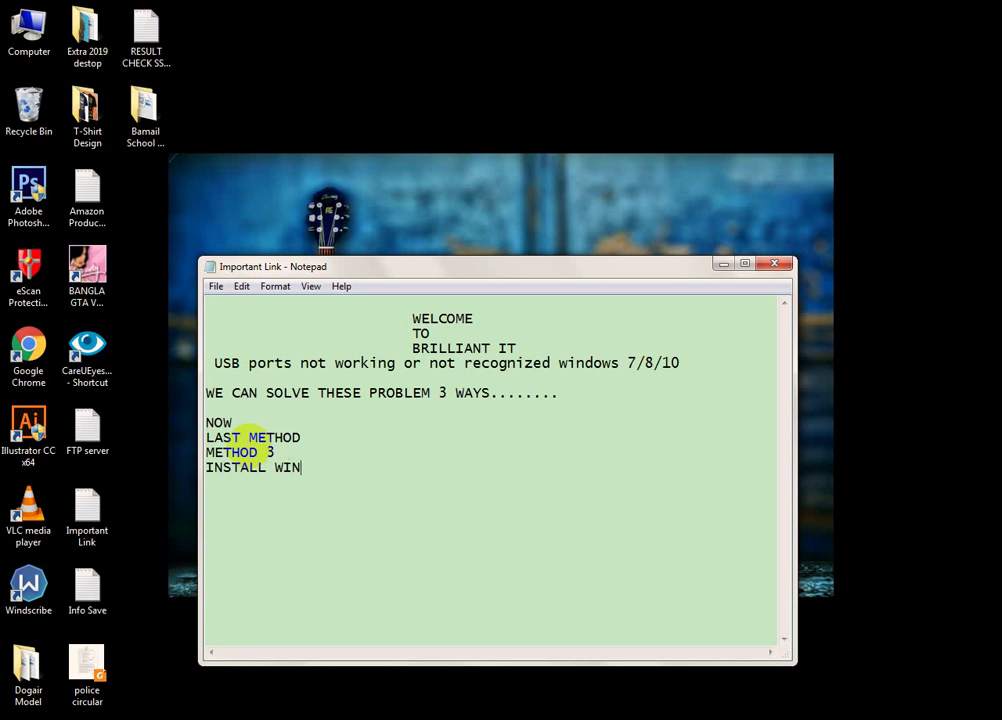
pyautogui.write('DOWS OR USE U')
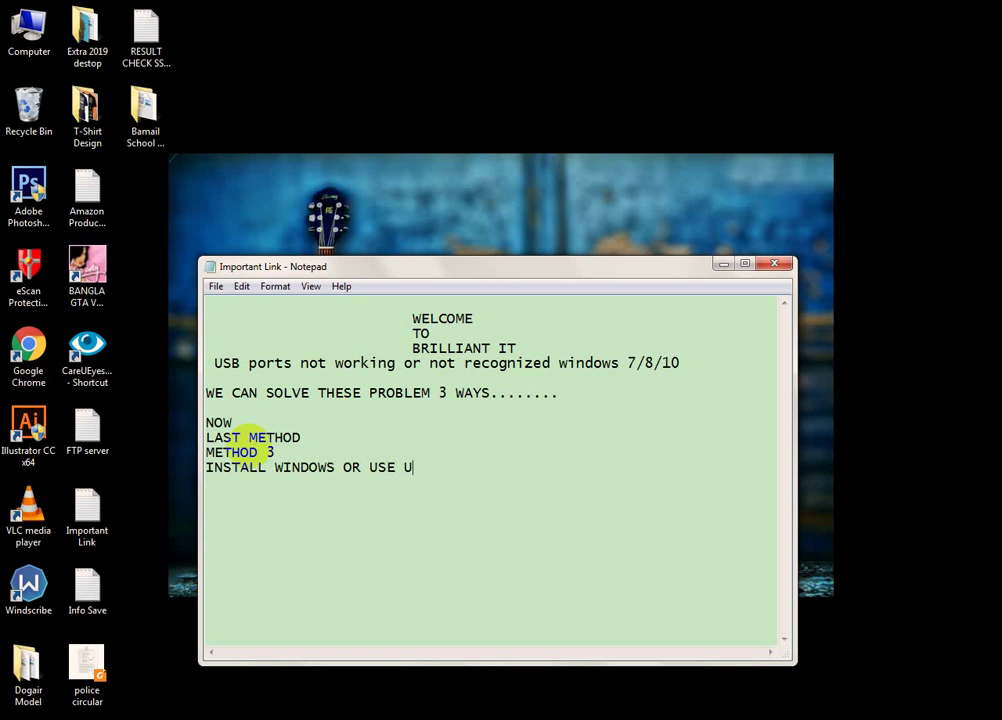
pyautogui.write('SB')
pyautogui.write('TERNEL')
pyautogui.write(' USB CAR')
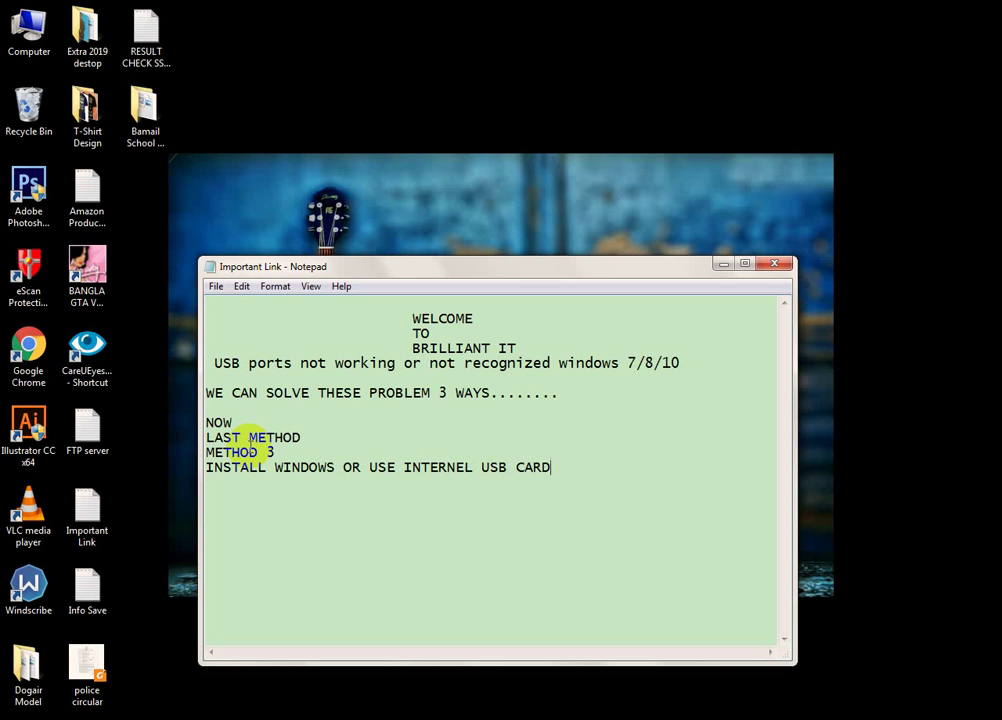
pyautogui.write('D')
pyautogui.press('Return')
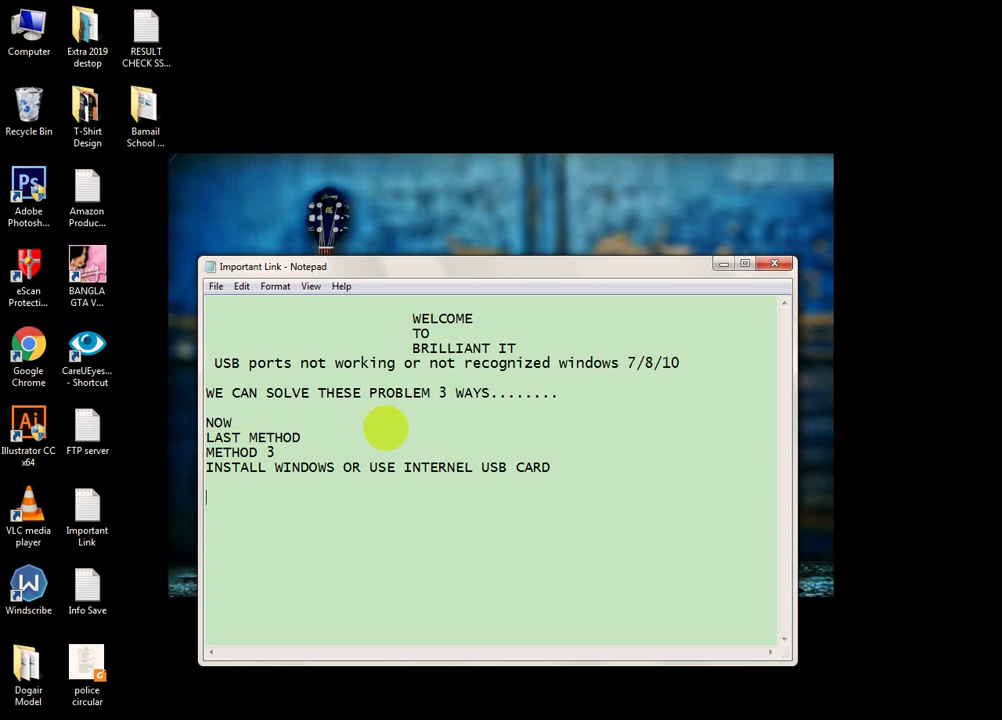
pyautogui.write('THANKS FOR WATCHING.')
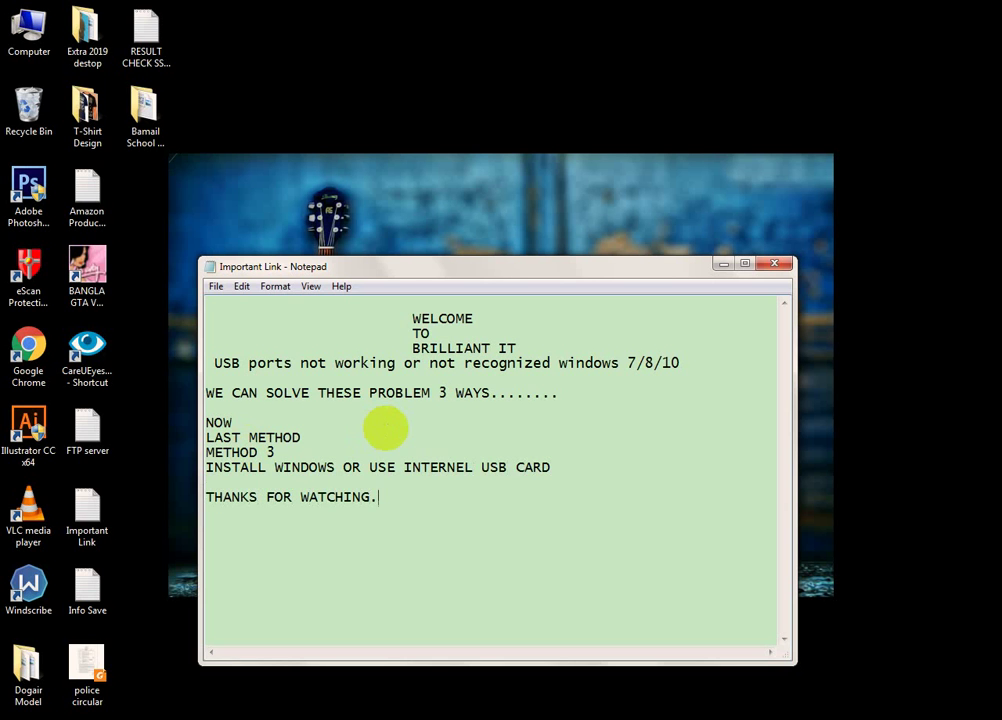